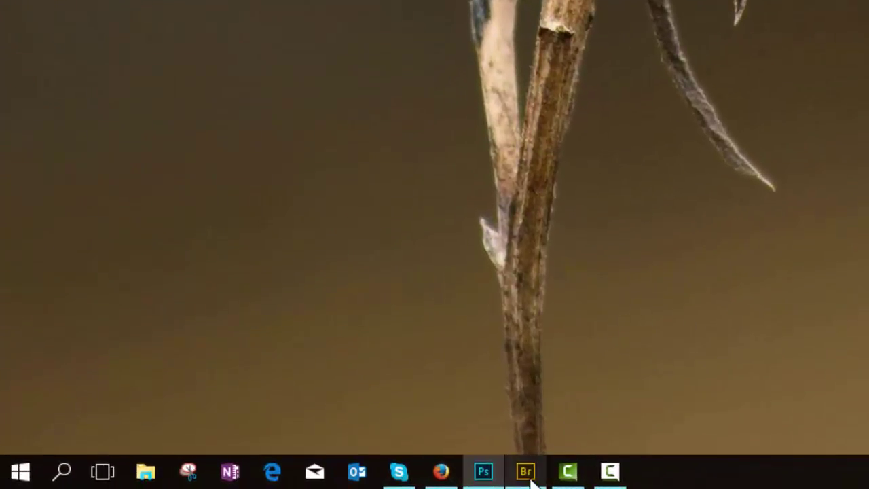
Restore the Adobe Bridge window from the Windows taskbar so it shows the RAW_PS (J:) drive
click(528, 474)
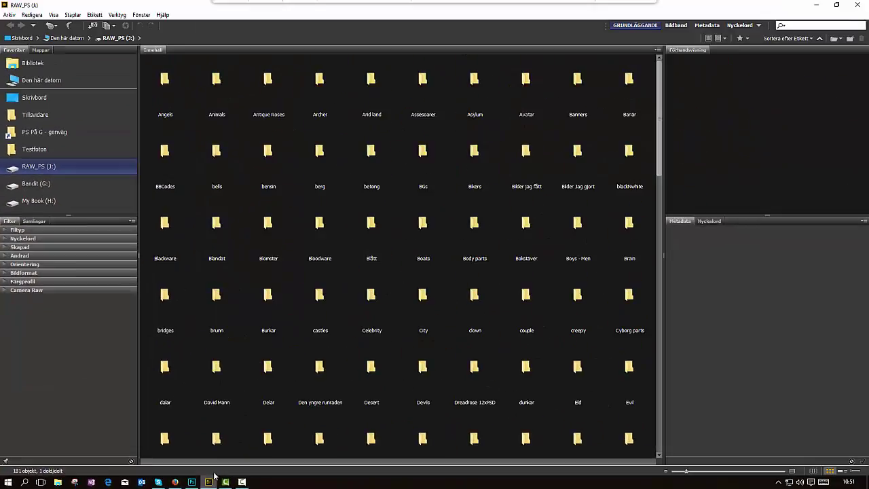
Open throne.psd from the Tillsvidare favourite folder in Photoshop
click(43, 119)
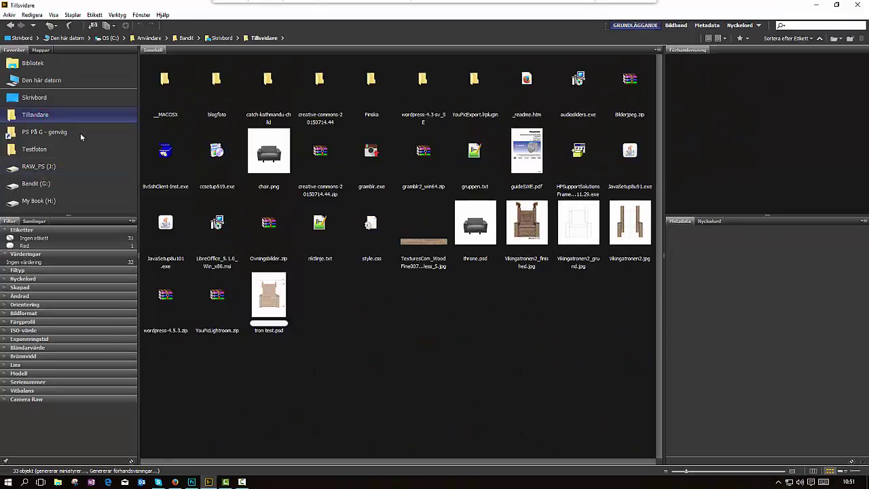
double_click(483, 234)
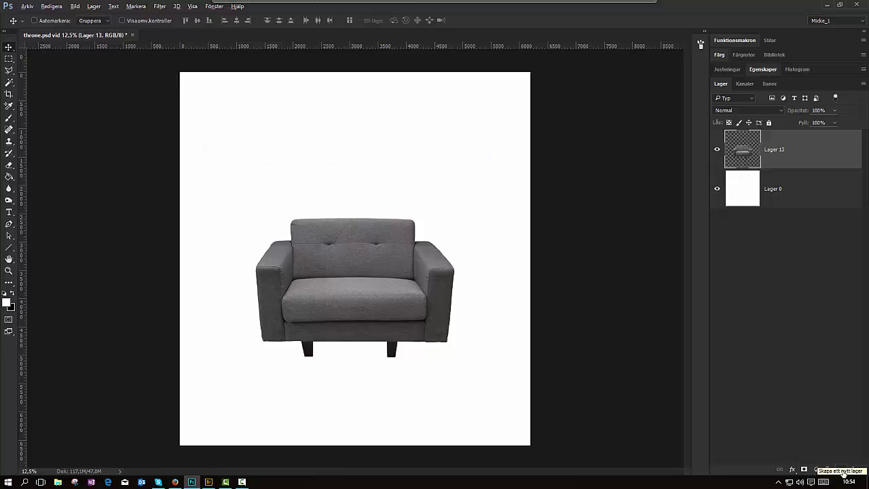
Add a new empty layer above Lager 13 and name it 'hjälp linjer'
click(842, 470)
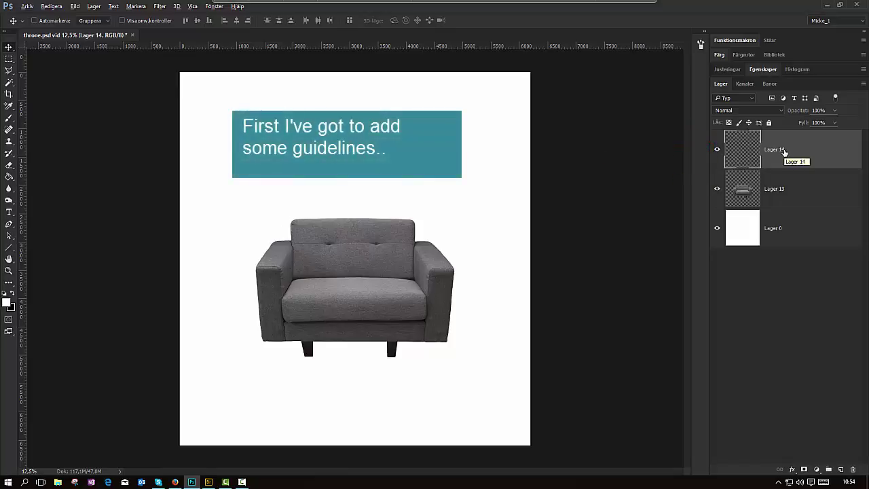
click(784, 153)
double_click(784, 152)
text(hjälp linjer)
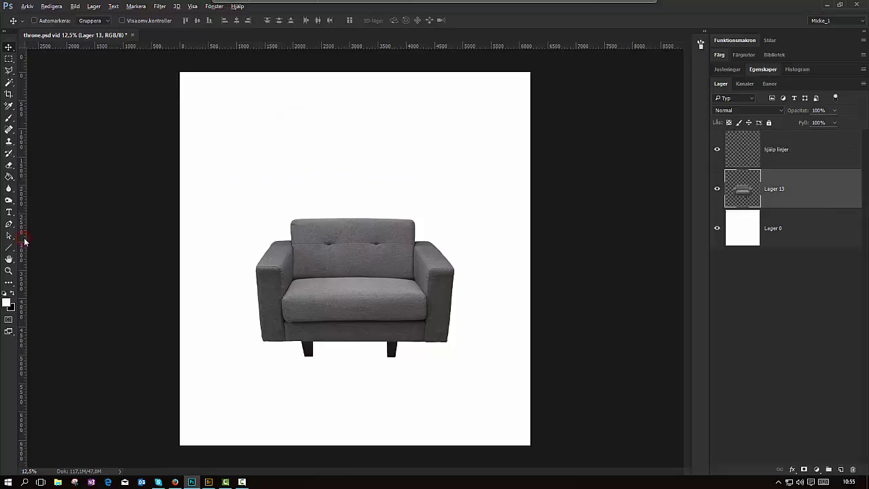
Place four vertical guides along the inner and outer edges of both armrests
mouse_move(25, 241)
mouse_down()
mouse_move(239, 249)
mouse_move(454, 243)
mouse_up()
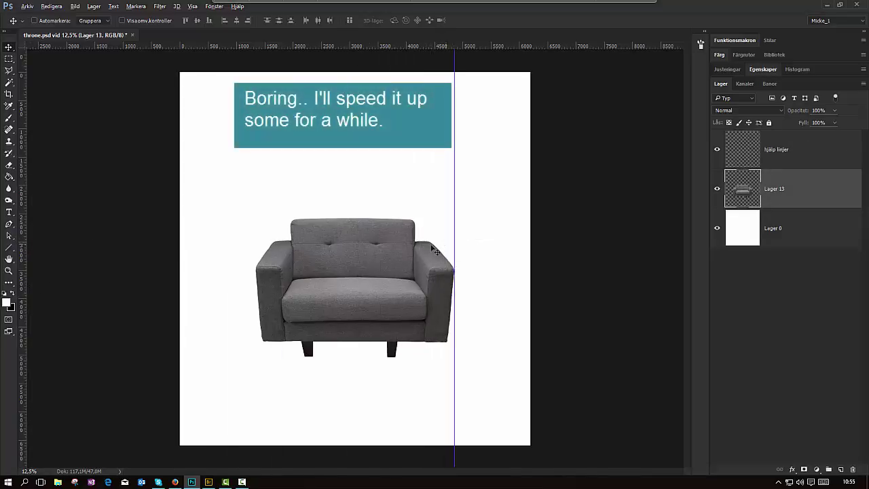
mouse_move(21, 266)
mouse_down()
mouse_move(347, 269)
mouse_move(428, 252)
mouse_up()
drag(23, 241, 282, 244)
mouse_move(24, 274)
mouse_down()
mouse_move(152, 274)
mouse_move(256, 292)
mouse_up()
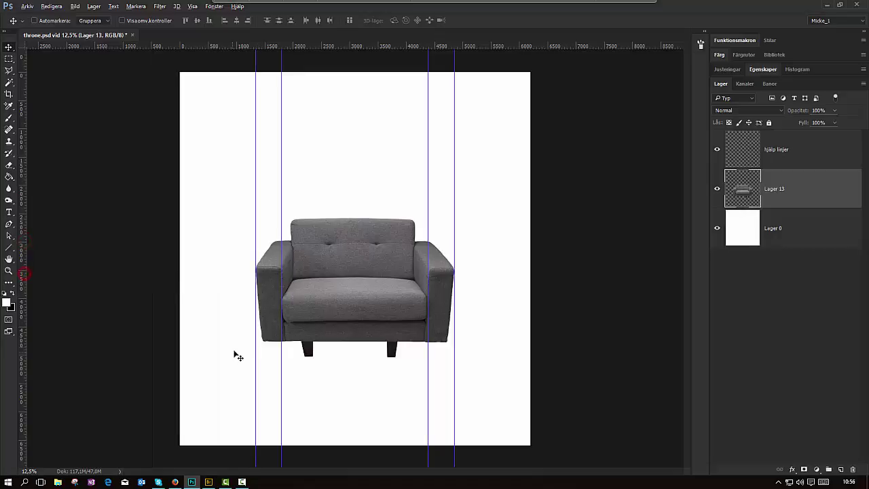
Add horizontal guides at the chair base, below the legs and armrest tops, then select hjälp linjer
drag(210, 46, 213, 342)
drag(163, 47, 353, 361)
drag(119, 193, 194, 267)
scroll(246, 339, up, 3)
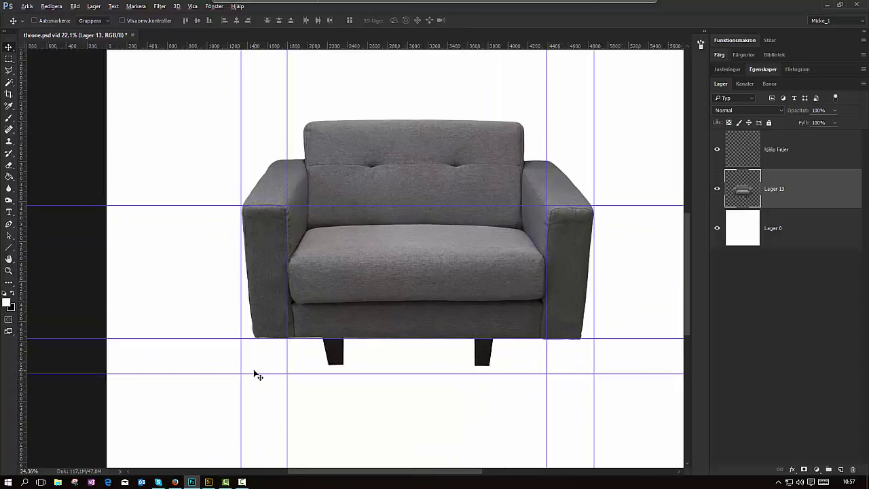
ctrl+click(641, 189)
drag(433, 470, 438, 469)
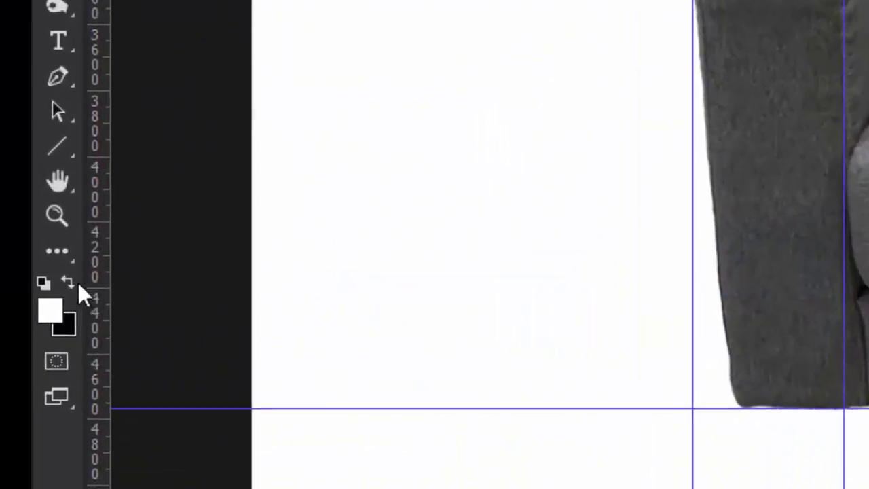
Set the foreground colour to deep blue 171fc0 and select the Line tool
click(50, 311)
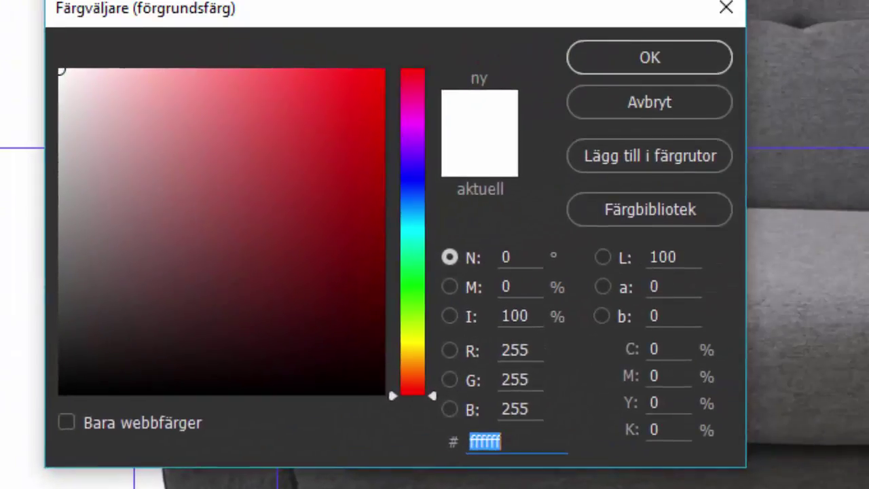
click(418, 182)
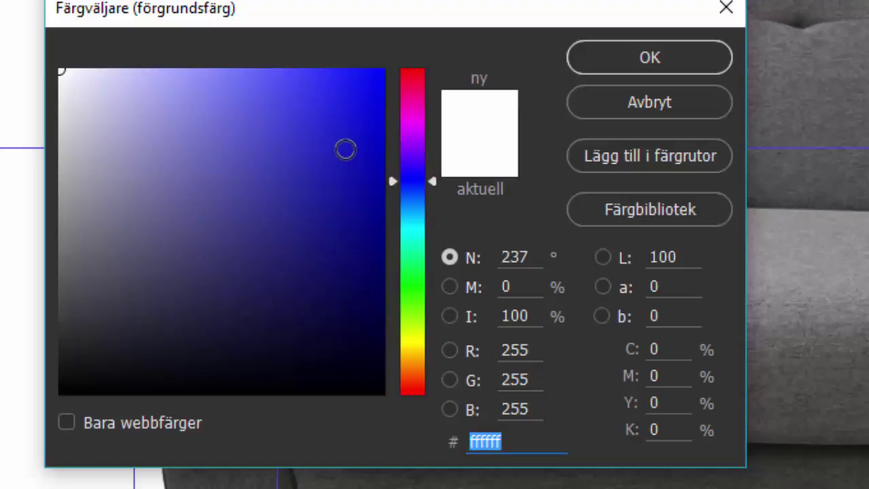
click(345, 149)
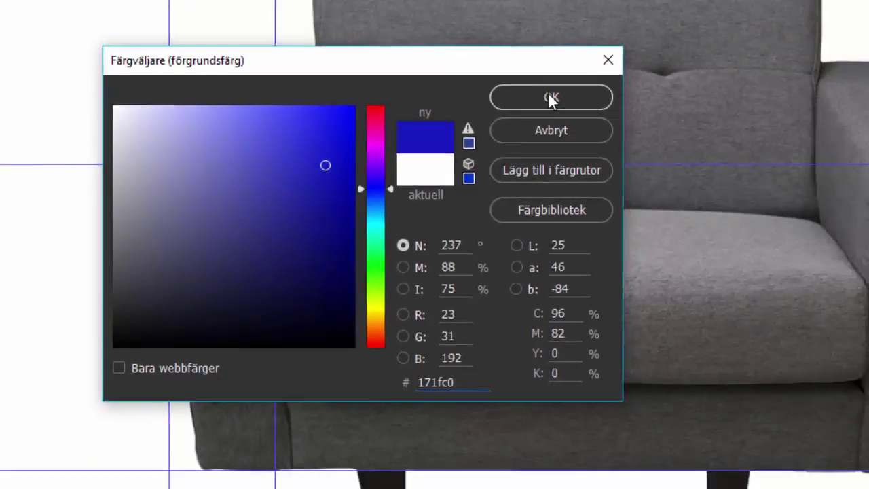
click(547, 91)
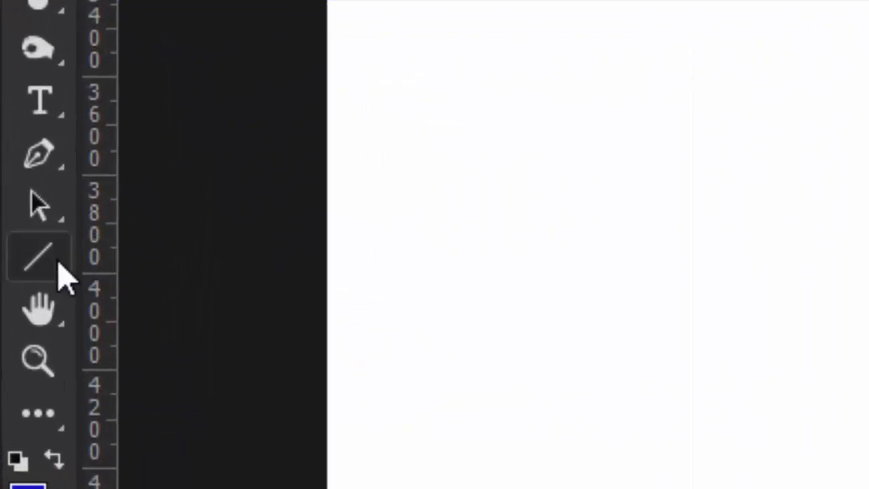
click(59, 265)
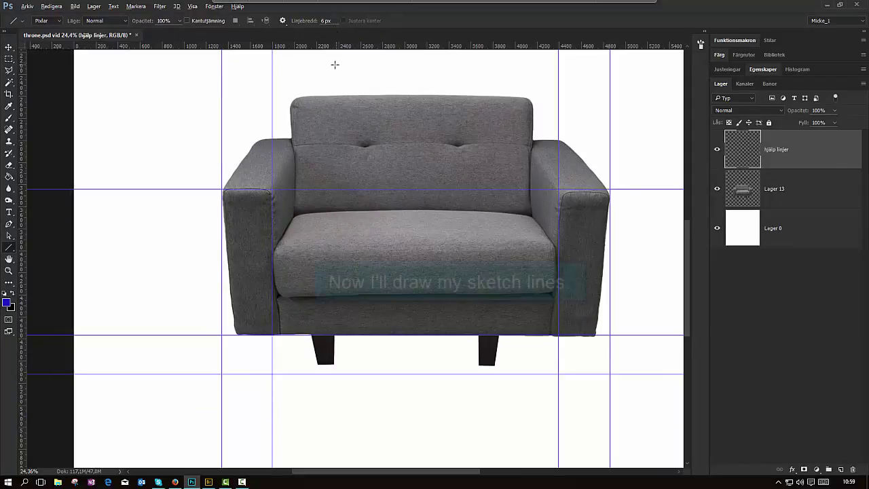
Draw a blue line along the left armrest's top edge, snapped to the guide crossing
scroll(236, 223, up, 2)
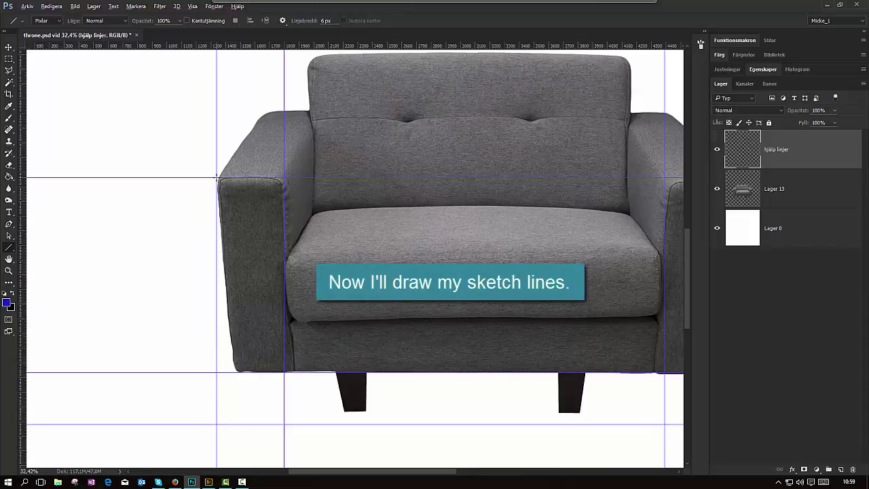
drag(217, 178, 267, 179)
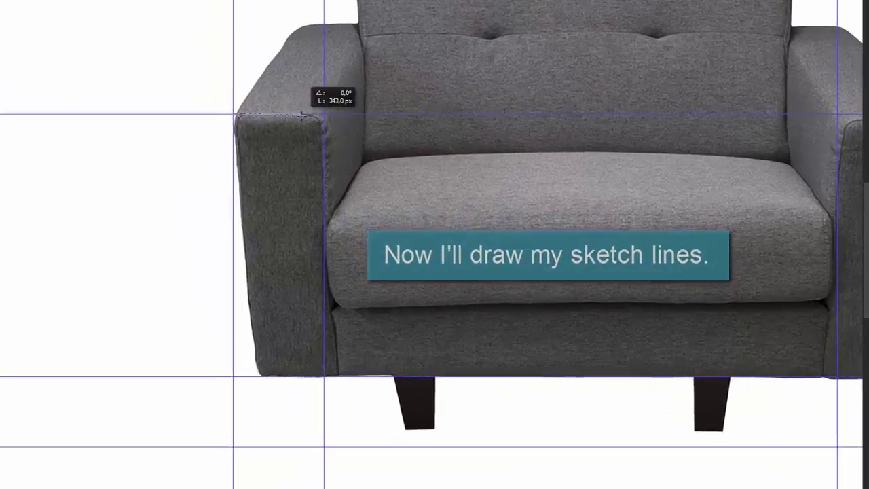
drag(304, 116, 324, 115)
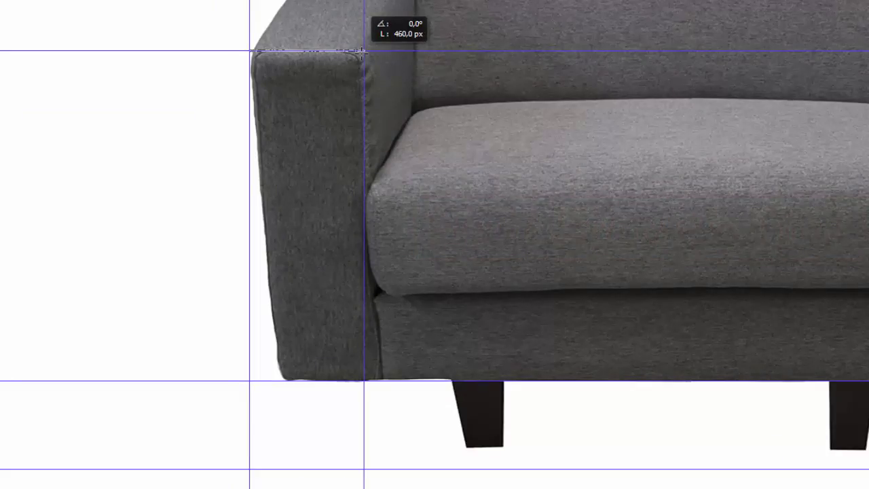
drag(363, 51, 367, 51)
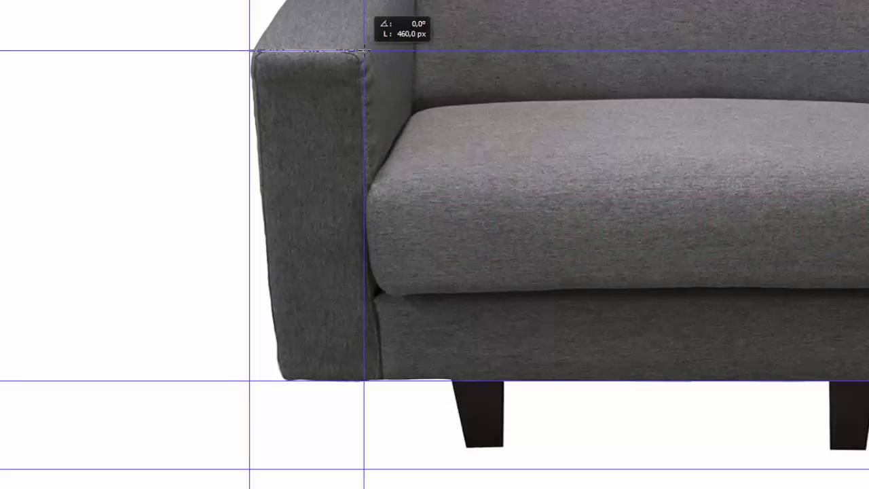
drag(364, 51, 364, 51)
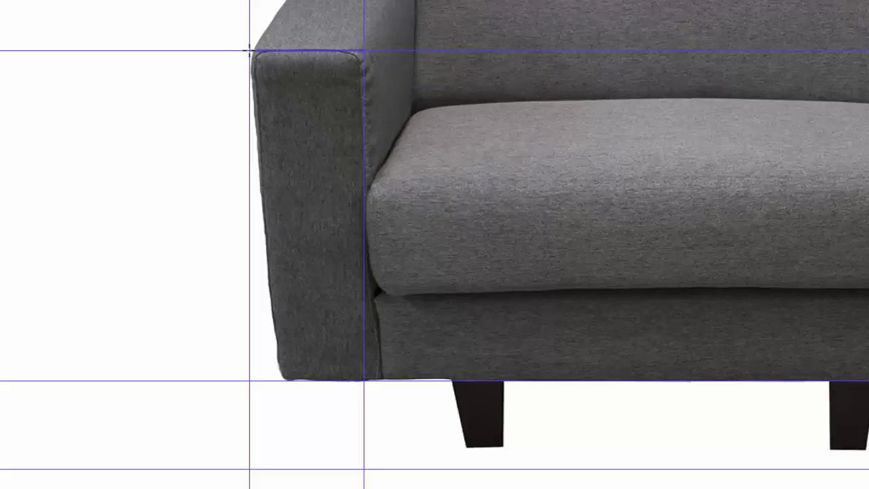
Draw the left armrest's outer vertical, bottom and inner vertical edges
drag(249, 50, 245, 380)
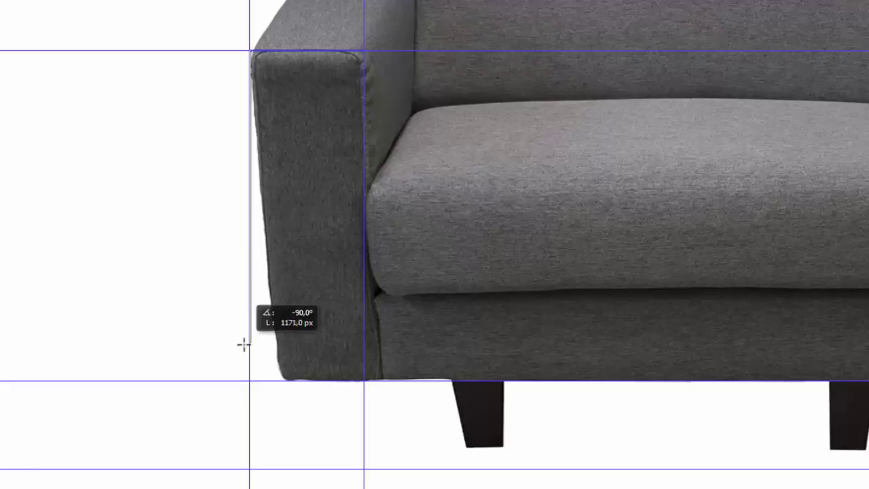
drag(245, 380, 245, 380)
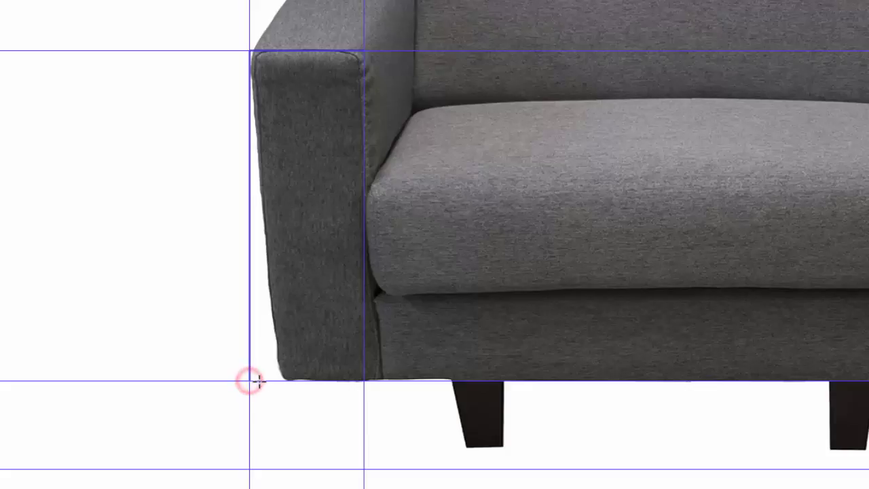
mouse_move(249, 381)
mouse_down()
mouse_move(364, 382)
mouse_move(339, 79)
mouse_up()
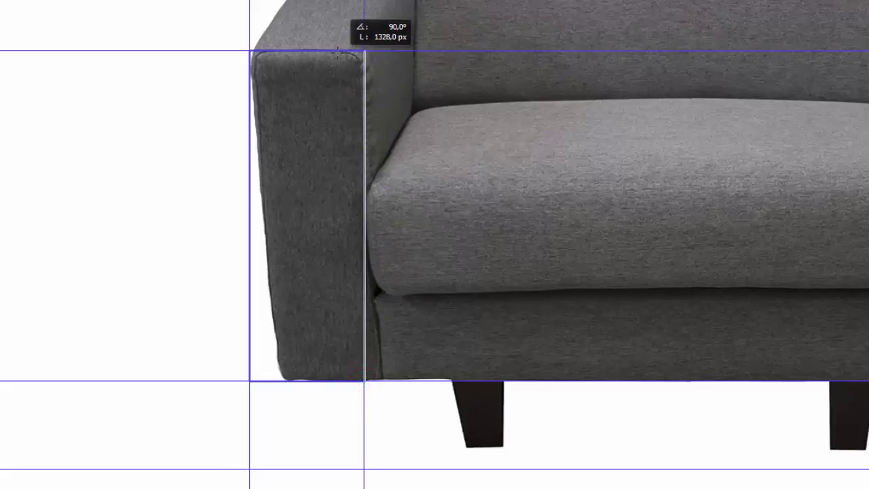
drag(339, 80, 337, 53)
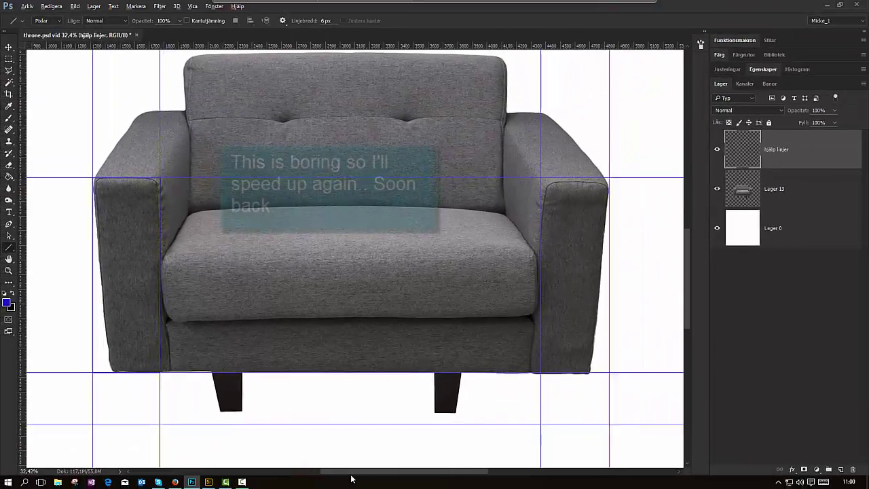
drag(351, 476, 354, 476)
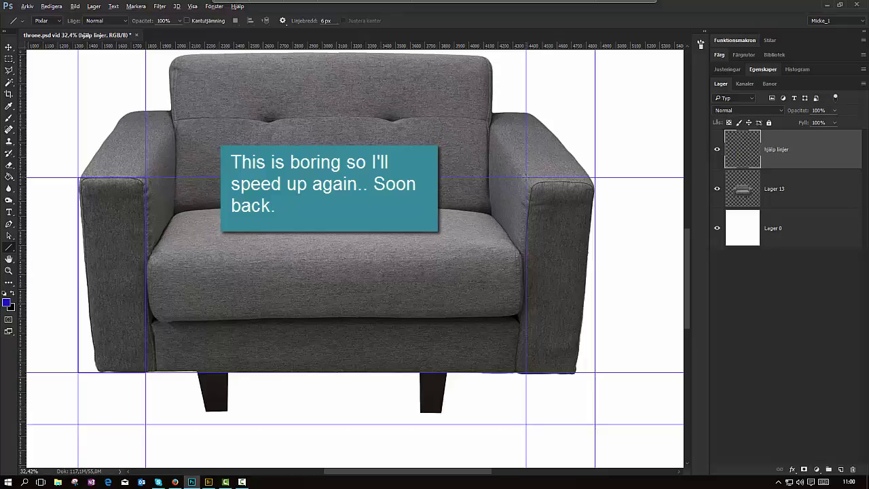
Draw two vertical lines down the right armrest, then zoom out to view the whole chair
drag(526, 178, 526, 372)
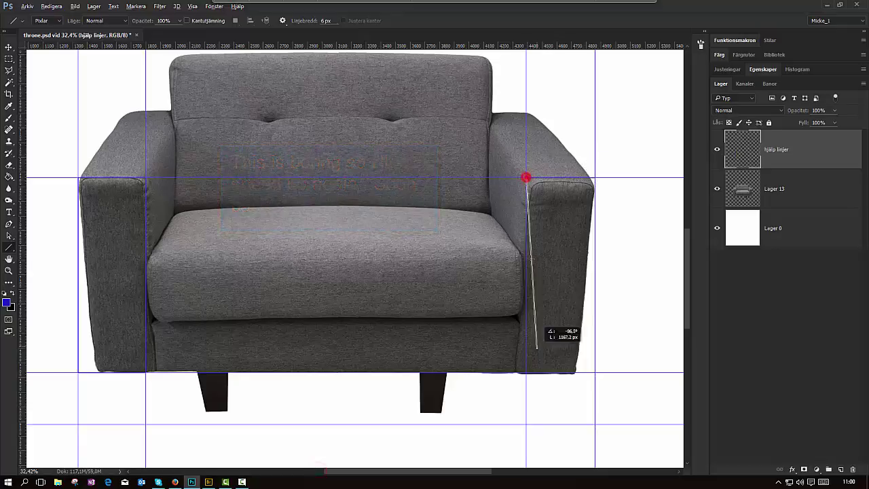
drag(595, 177, 595, 371)
click(716, 189)
click(717, 188)
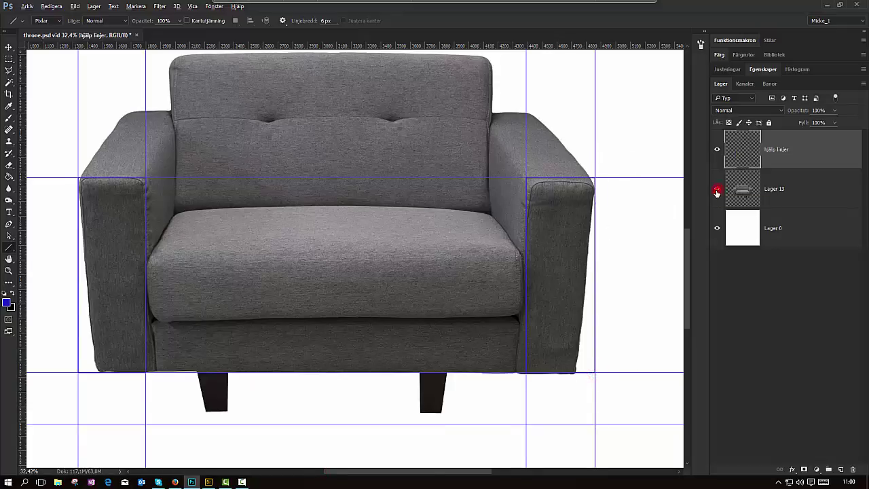
key(ctrl+0)
Reposition the left and right vertical guides to line up with the arm edges
key(v)
scroll(201, 184, down, 1)
drag(231, 147, 248, 147)
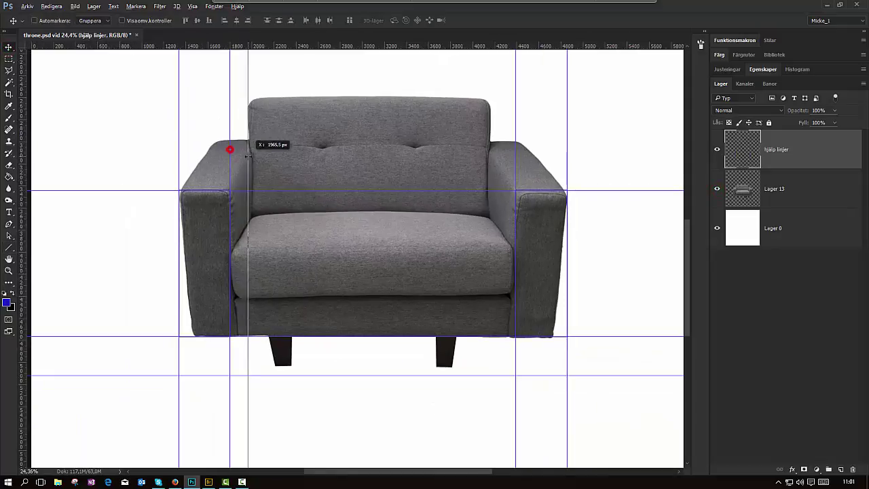
drag(178, 165, 219, 165)
drag(516, 165, 494, 165)
drag(567, 165, 524, 165)
scroll(167, 174, up, 3)
scroll(167, 174, up, 3)
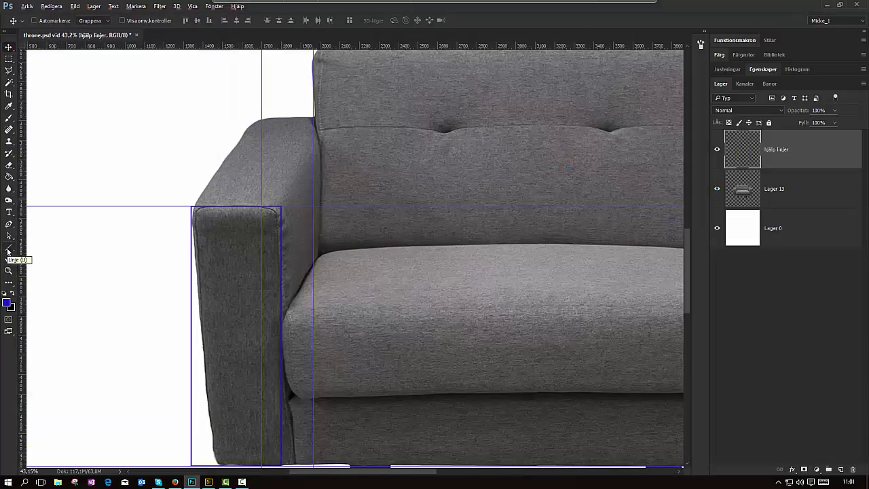
Trace the left arm's top edge and the slanted top edges of the right arm
click(9, 247)
mouse_move(191, 206)
mouse_down()
mouse_move(262, 117)
mouse_move(311, 116)
mouse_move(279, 208)
mouse_up()
scroll(438, 206, right, 5)
drag(438, 206, 394, 121)
mouse_move(394, 120)
mouse_down()
mouse_move(440, 116)
mouse_move(527, 206)
mouse_up()
click(717, 148)
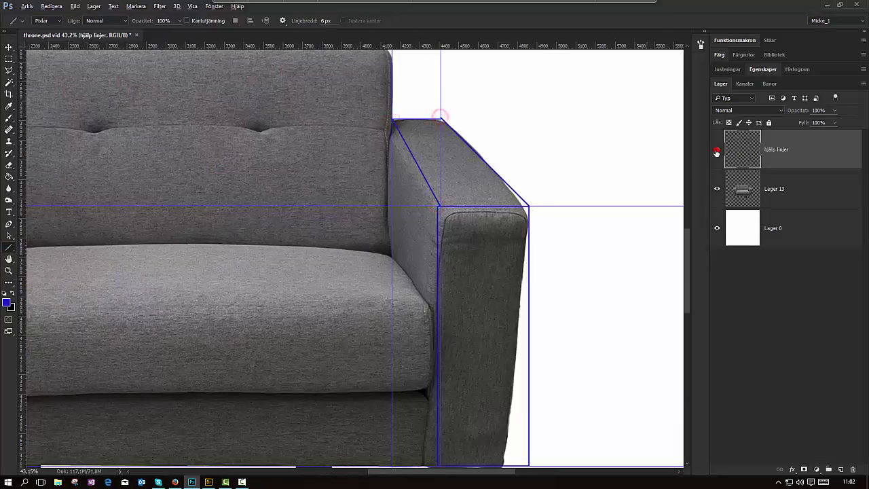
drag(438, 206, 392, 121)
mouse_move(440, 204)
mouse_down()
mouse_move(391, 123)
mouse_move(441, 119)
mouse_move(516, 161)
mouse_move(530, 204)
mouse_up()
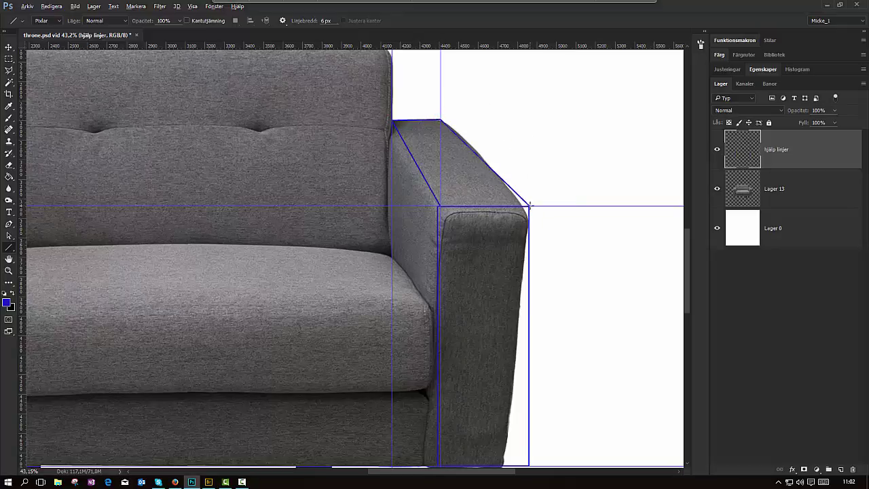
Hide the sofa photo and draw a line up from the left foot block's bottom corner
scroll(388, 276, down, 2)
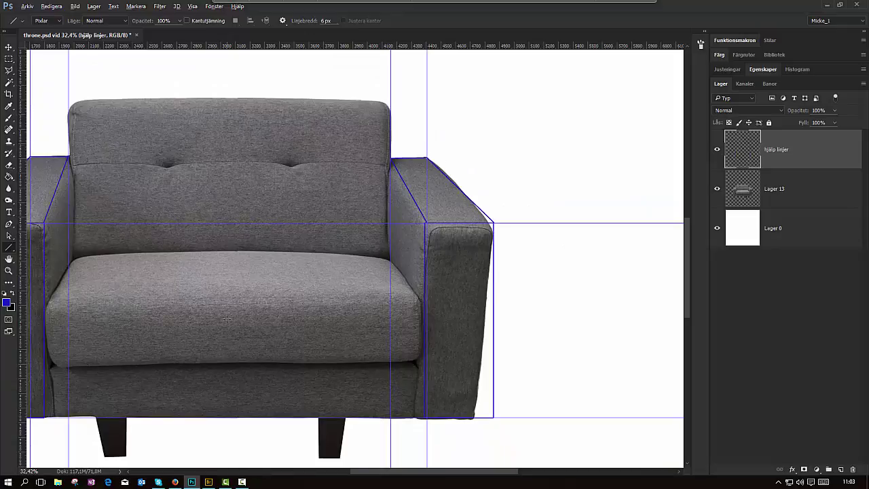
scroll(226, 319, down, 1)
drag(464, 473, 429, 473)
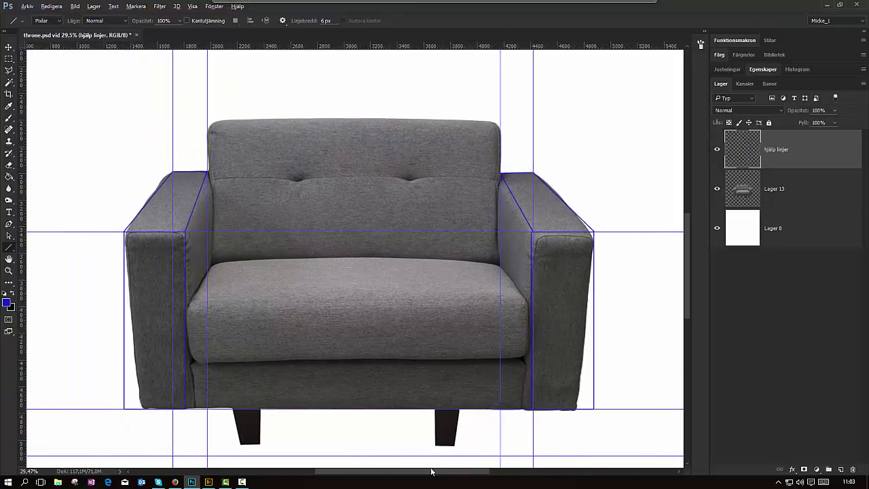
click(716, 190)
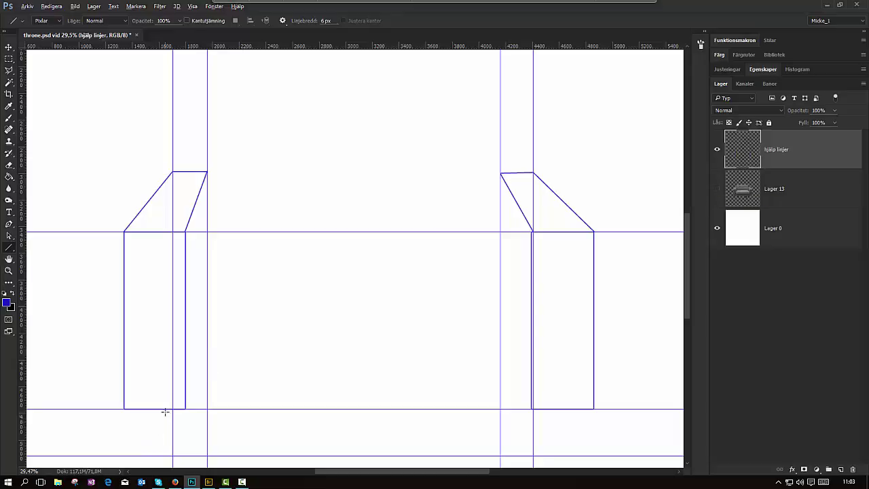
scroll(165, 411, up, 2)
drag(195, 404, 211, 360)
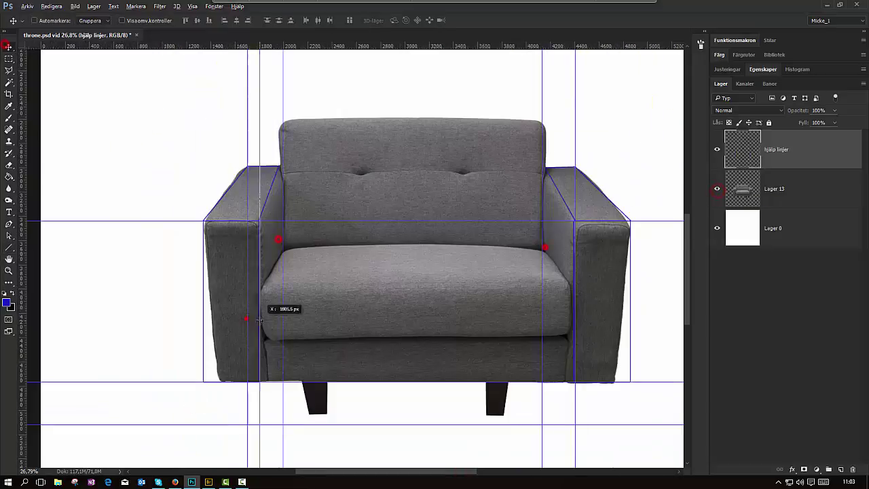
scroll(283, 246, down, 3)
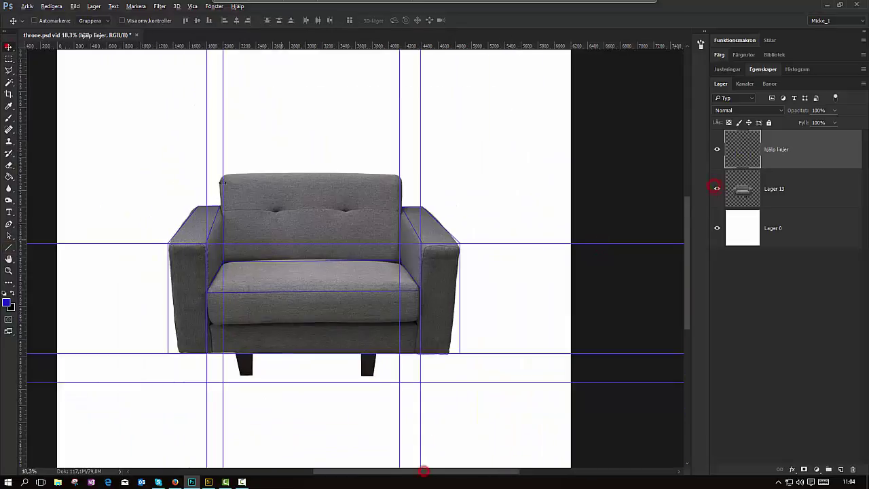
scroll(296, 117, up, 1)
Draw the top edge of the tall throne back and the foot block under the arm
drag(222, 104, 483, 103)
scroll(483, 102, down, 3)
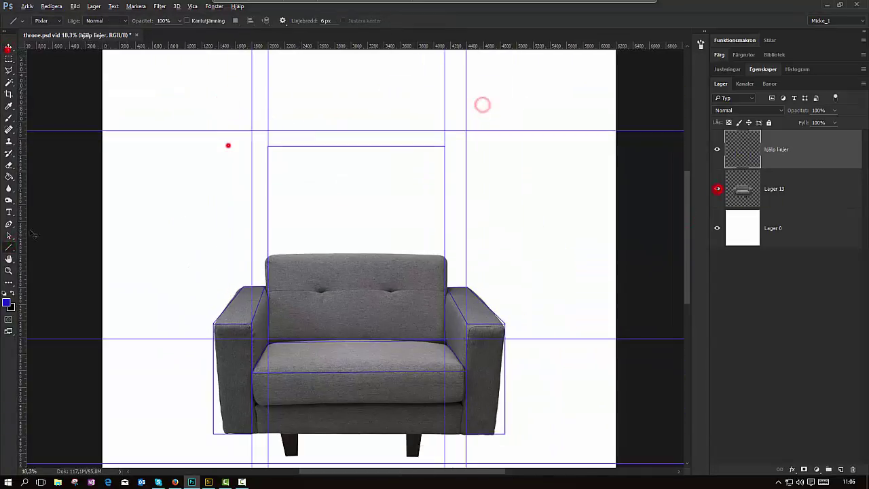
click(717, 189)
scroll(181, 271, up, 3)
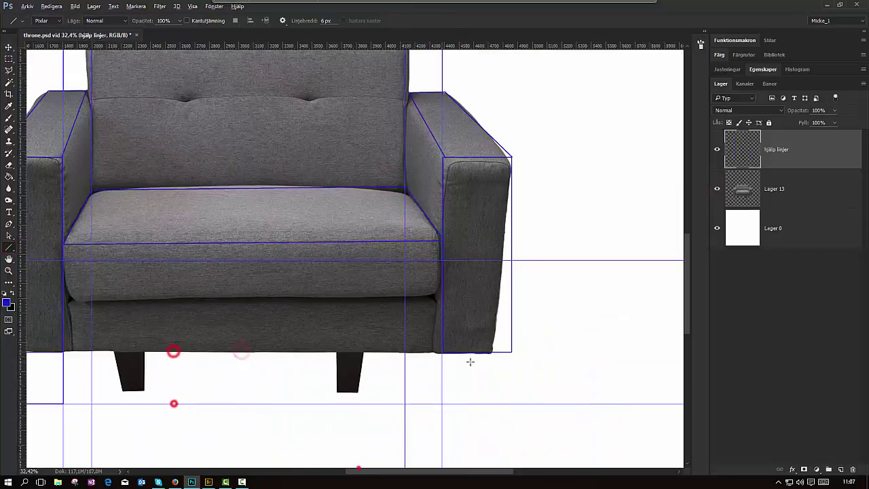
drag(511, 351, 510, 403)
Hide the sofa photo layer, drag a guide off the canvas, and bring Adobe Bridge forward
click(9, 47)
scroll(188, 403, down, 2)
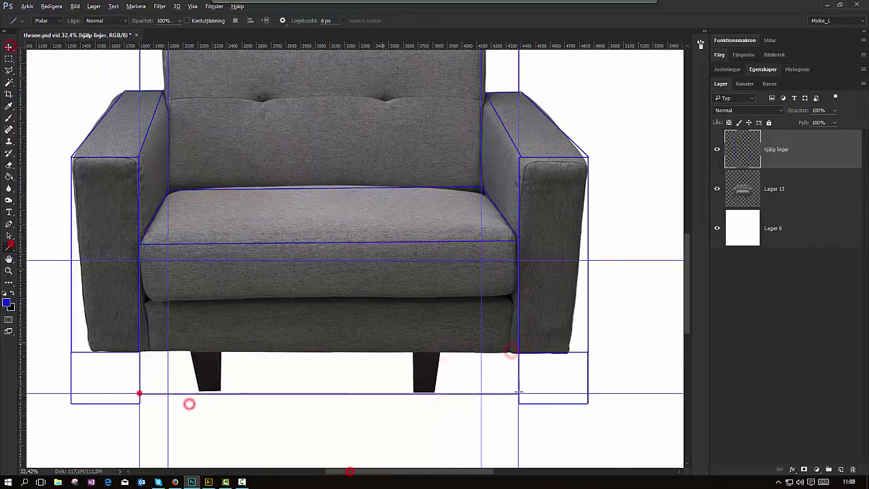
scroll(339, 272, down, 3)
click(717, 189)
mouse_move(21, 387)
mouse_down()
mouse_move(88, 387)
mouse_move(20, 386)
mouse_up()
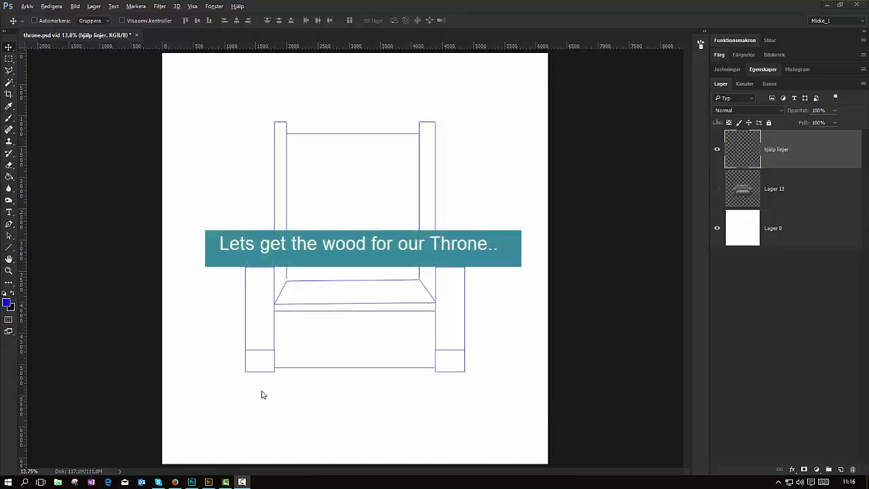
click(209, 482)
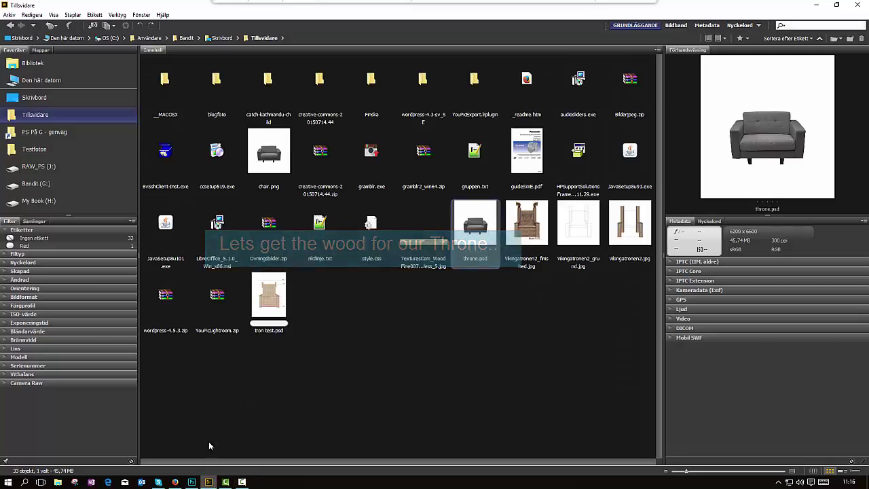
Browse to RAW_PS (J:) > Tree > Plank and open TexturesCom_WoodFine0078_3_seamless_S.jpg in Photoshop
click(51, 169)
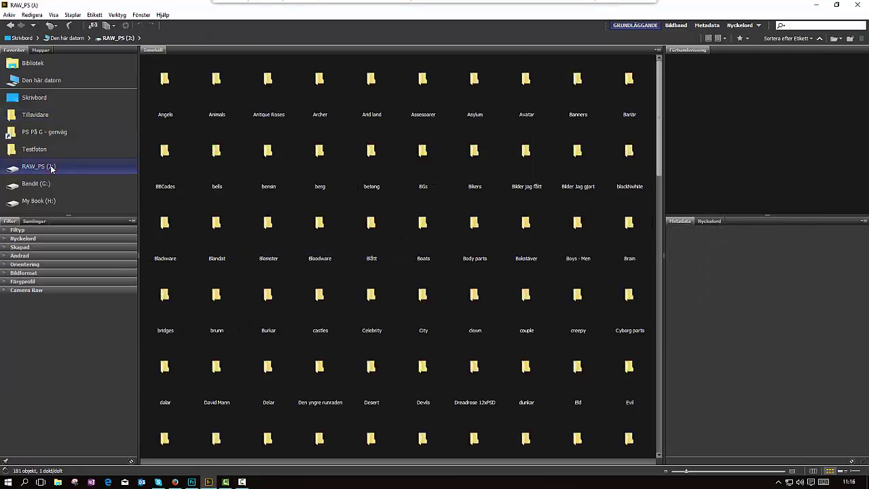
scroll(580, 299, down, 10)
click(580, 298)
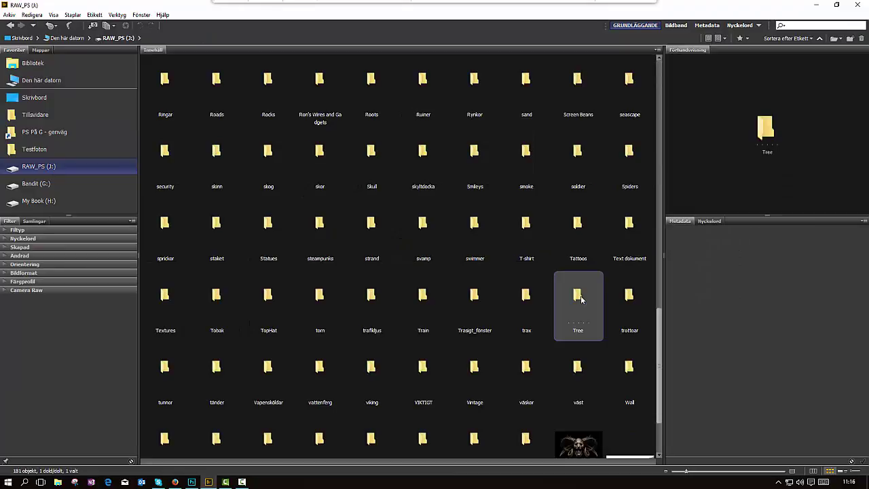
double_click(578, 296)
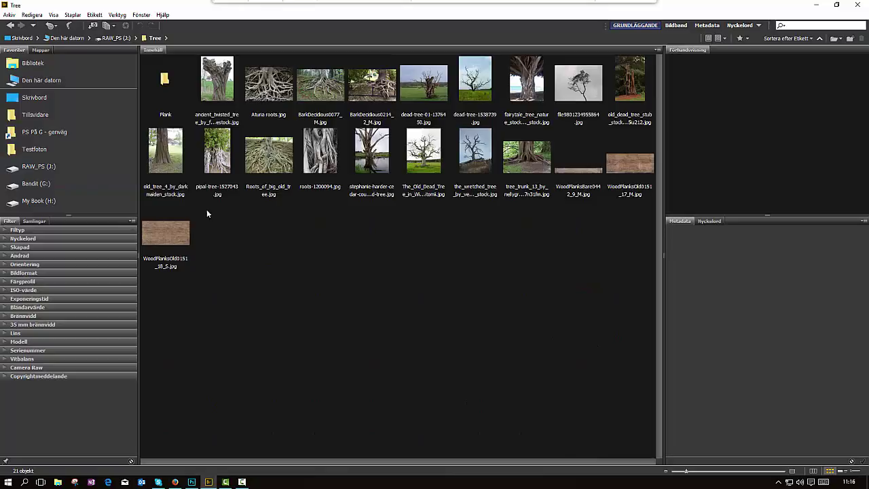
click(168, 85)
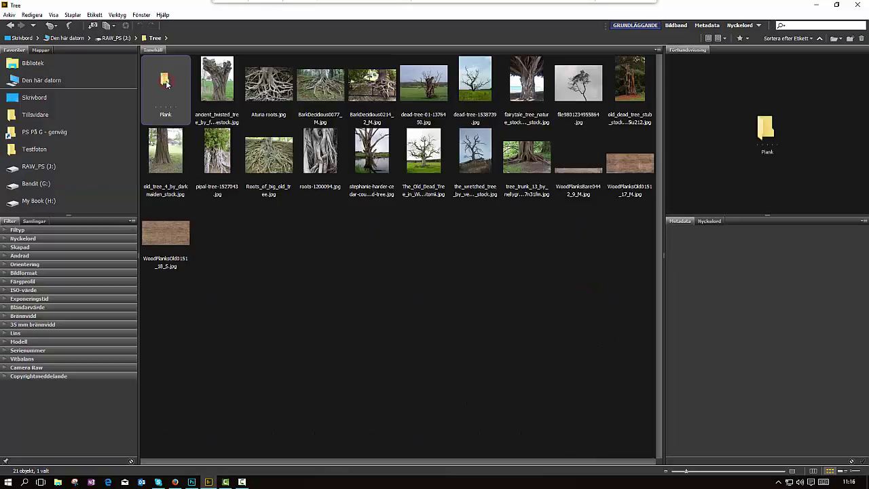
double_click(166, 82)
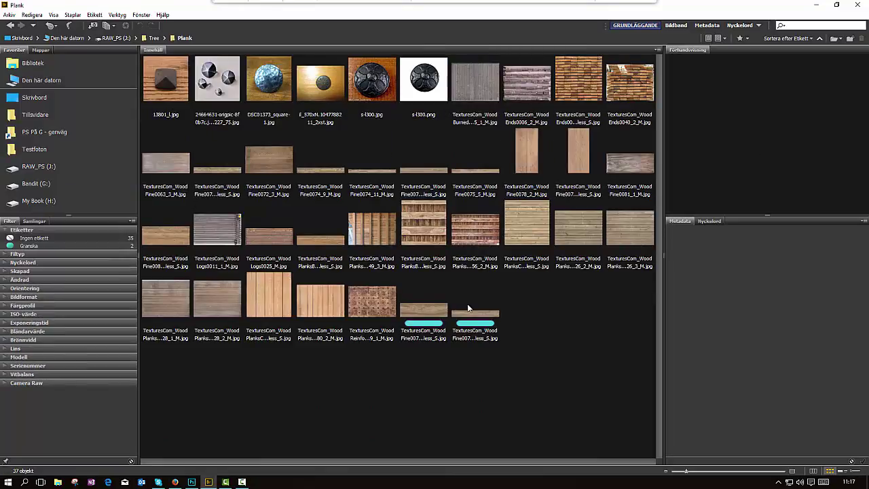
double_click(572, 172)
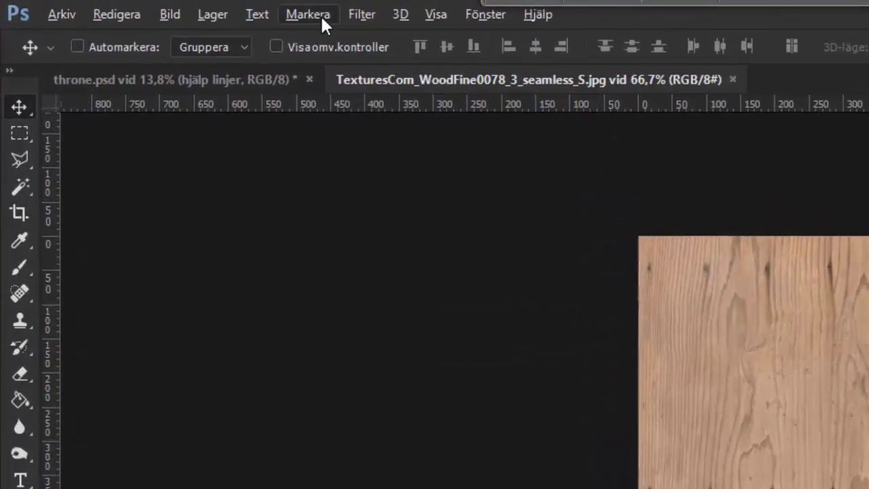
Select the entire wood texture image and copy it
click(321, 14)
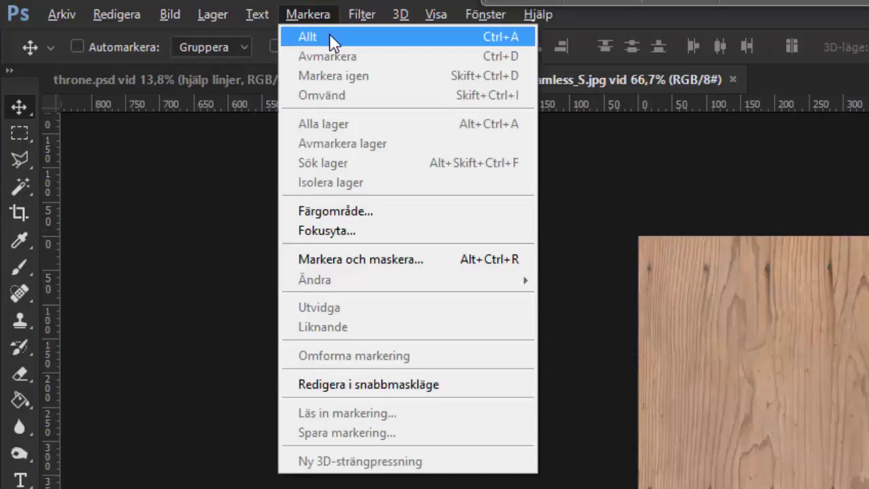
click(329, 35)
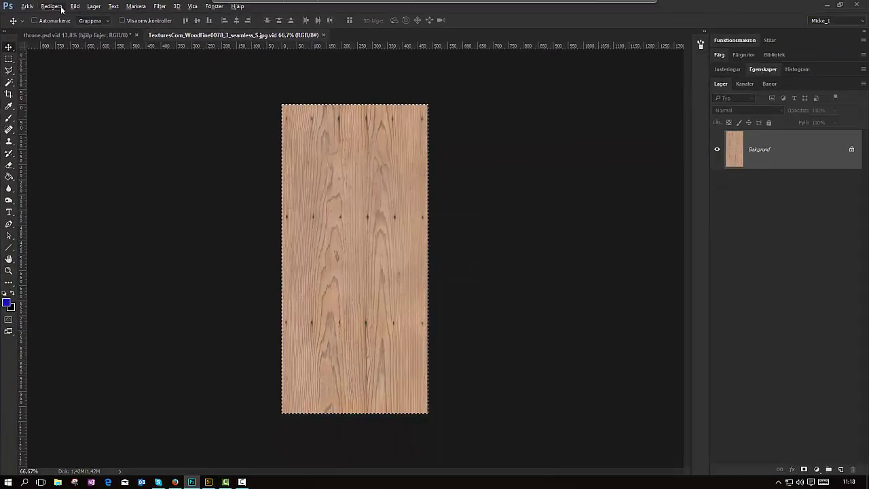
click(61, 8)
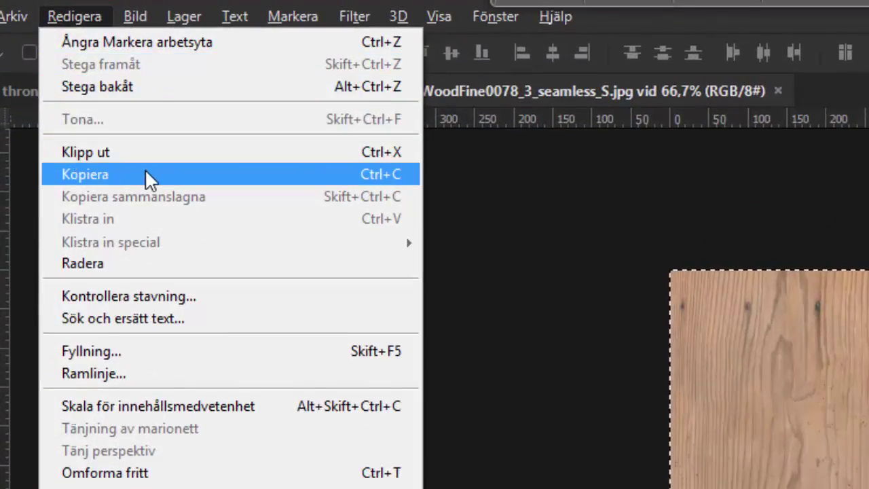
click(144, 171)
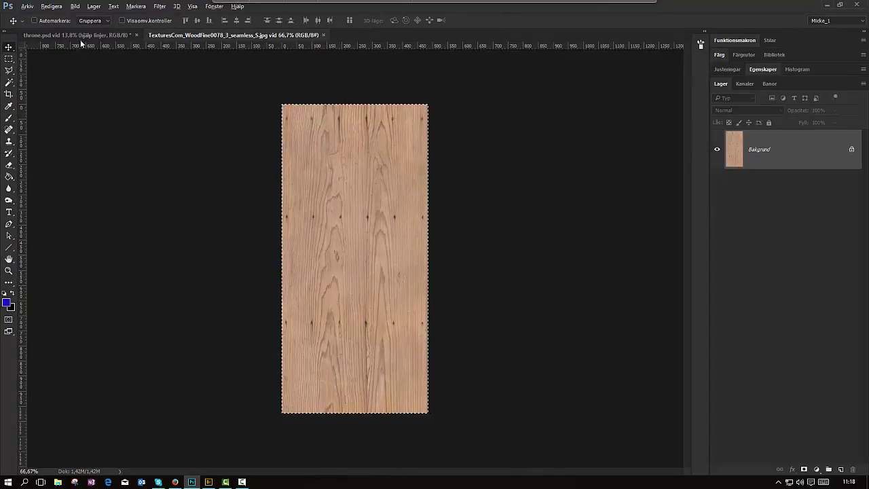
Paste the wood texture into throne.psd above Lager 13 as a new layer
click(85, 34)
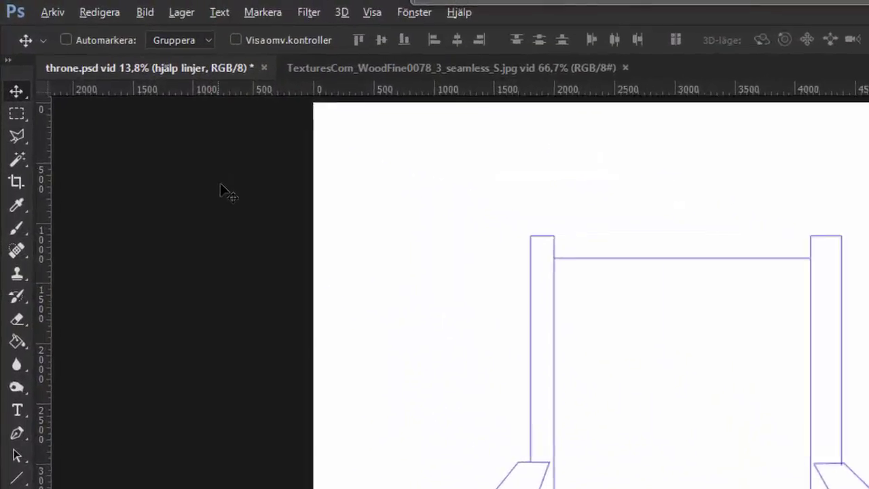
key(alt+bracketleft)
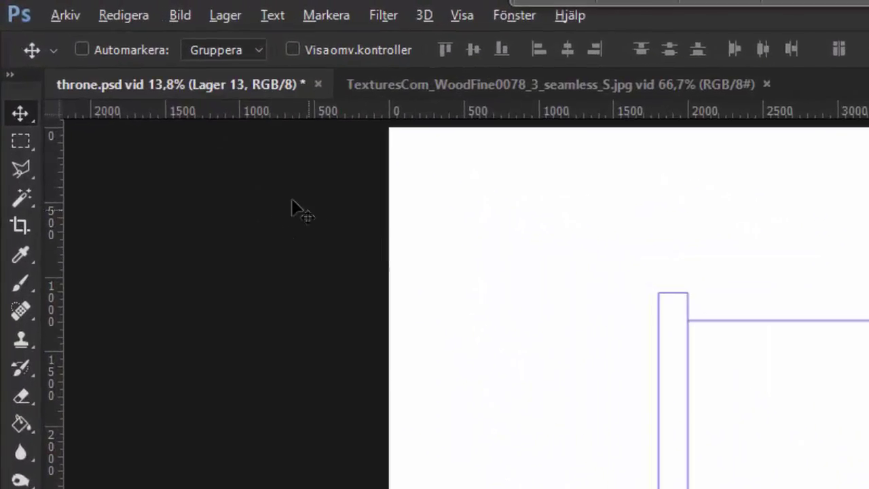
click(136, 16)
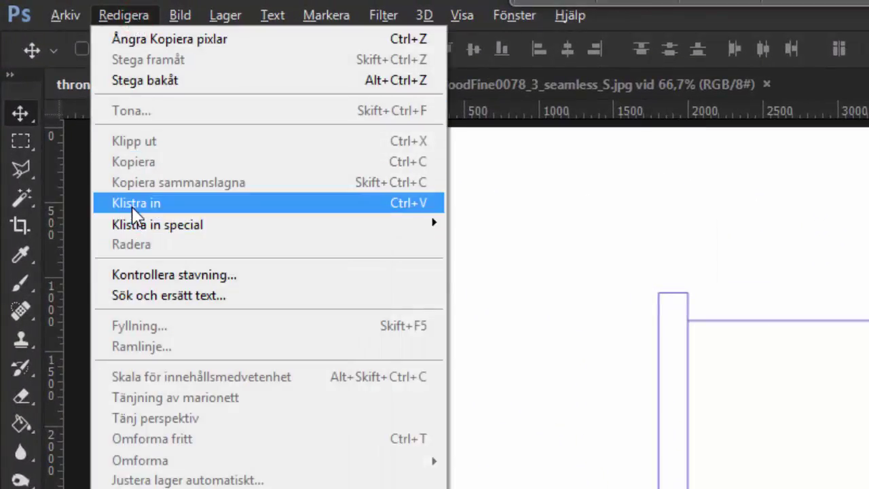
click(220, 201)
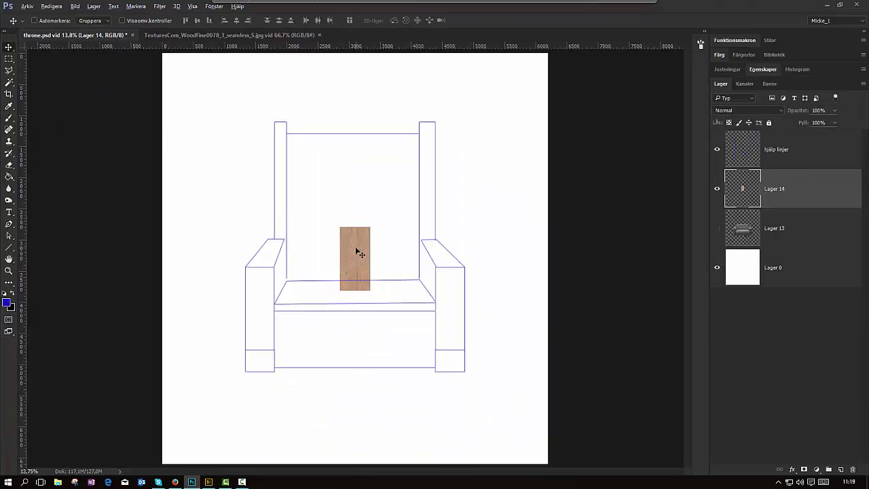
Move the wood plank up onto the throne back and duplicate it as Lager 14 kopiera
drag(356, 251, 357, 219)
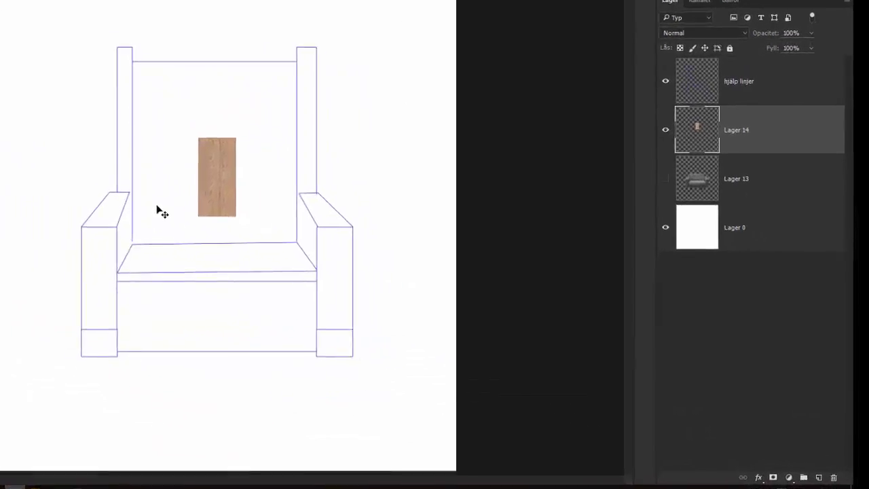
drag(743, 202, 760, 209)
drag(671, 92, 738, 246)
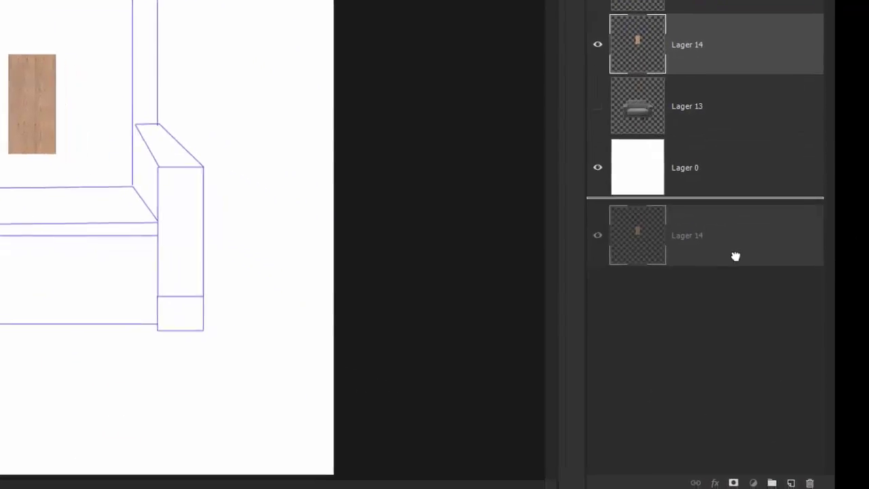
drag(738, 246, 769, 450)
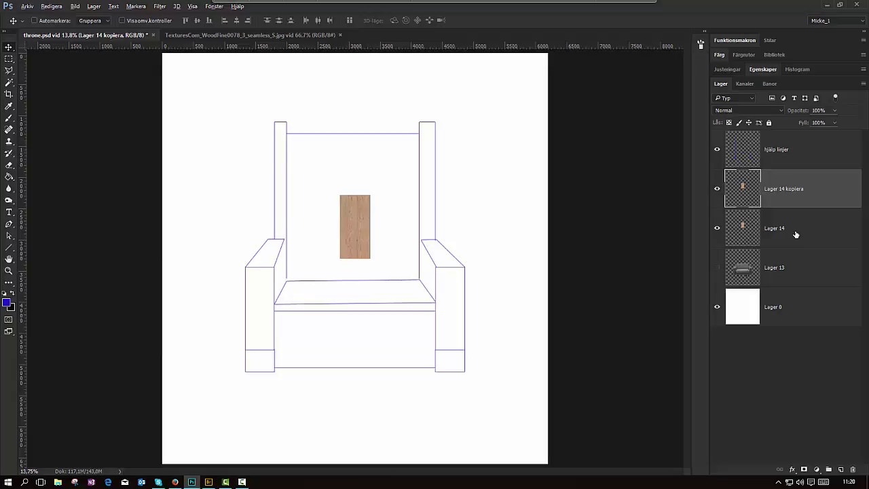
Hide the spare plank copy and move the Lager 14 wood plank onto the left armrest front
drag(796, 234, 791, 181)
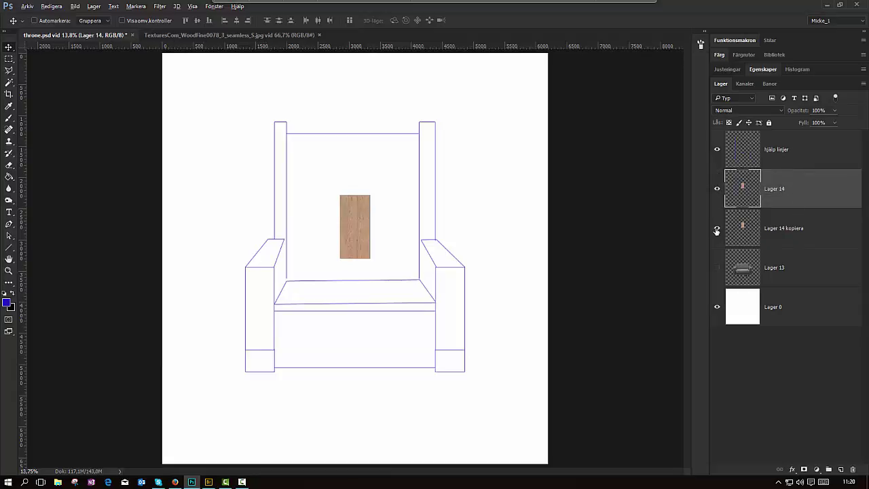
key(ctrl+t)
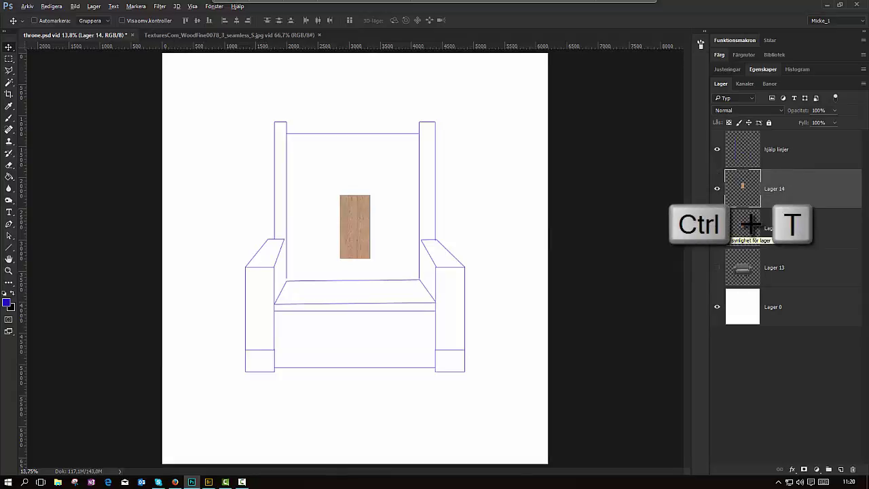
click(717, 228)
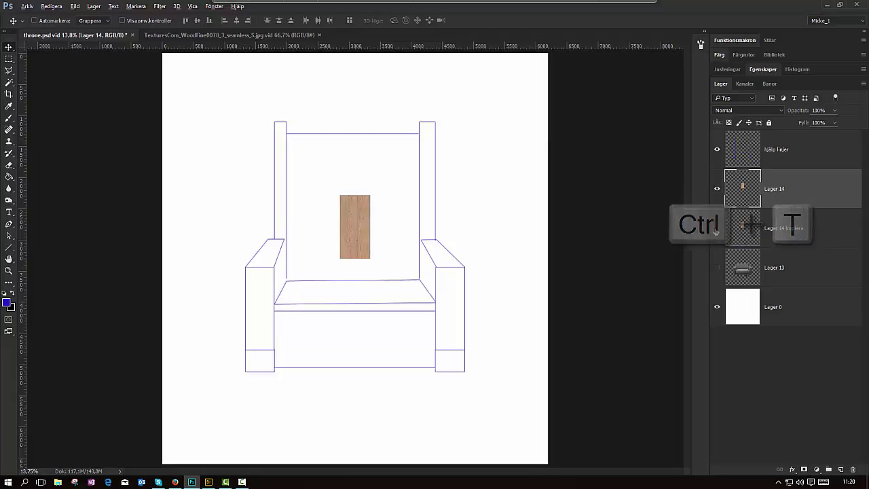
mouse_move(358, 245)
mouse_down()
mouse_move(301, 306)
mouse_move(279, 314)
mouse_move(272, 350)
mouse_up()
Narrow the plank to the armrest's width and stretch it up to about 1683 px tall
scroll(245, 370, up, 3)
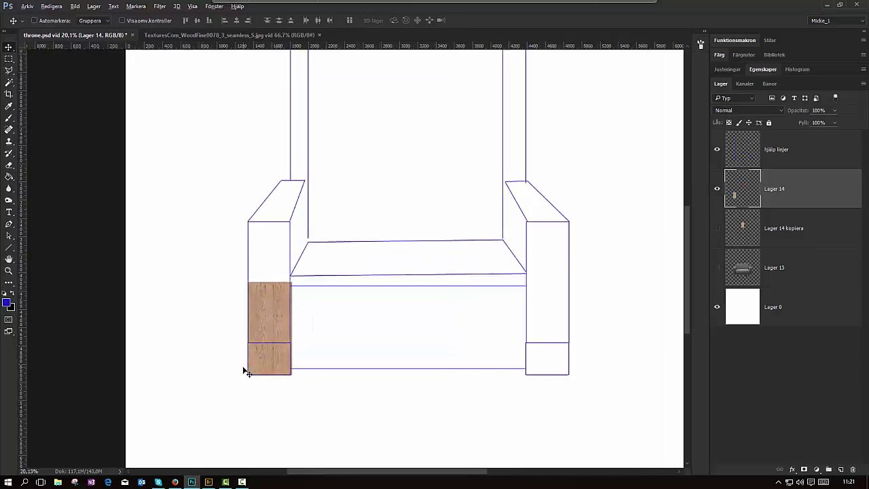
scroll(245, 370, up, 2)
scroll(244, 370, up, 1)
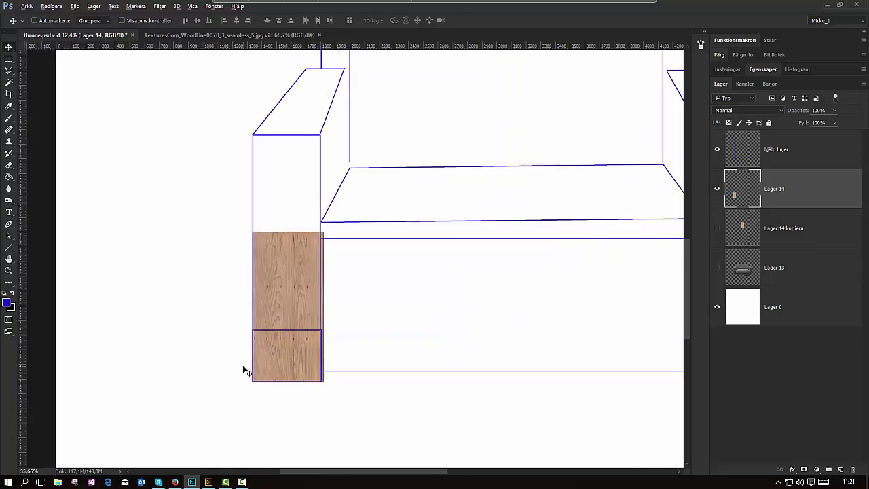
scroll(244, 370, up, 1)
key(ctrl+t)
scroll(243, 369, up, 1)
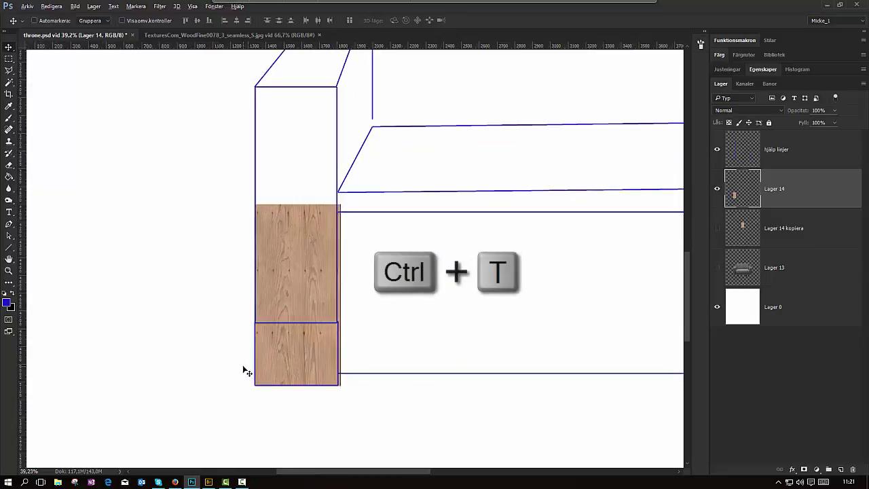
scroll(243, 369, up, 1)
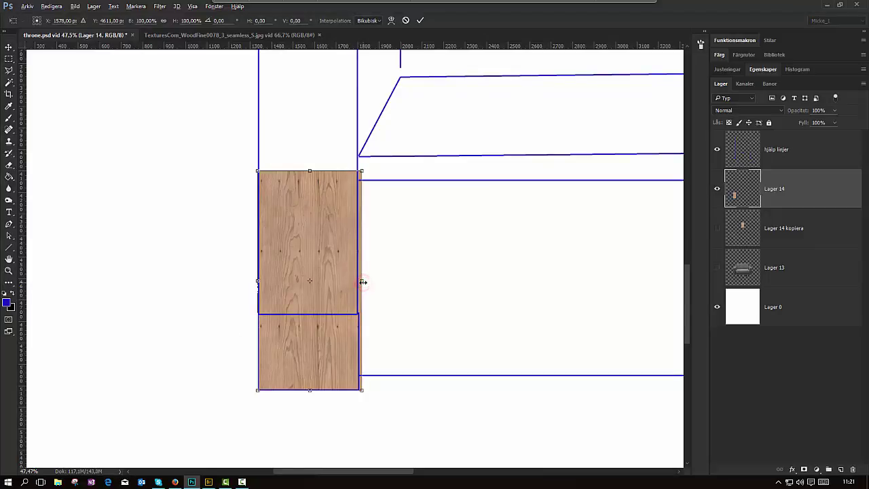
drag(362, 282, 357, 282)
scroll(310, 234, up, 3)
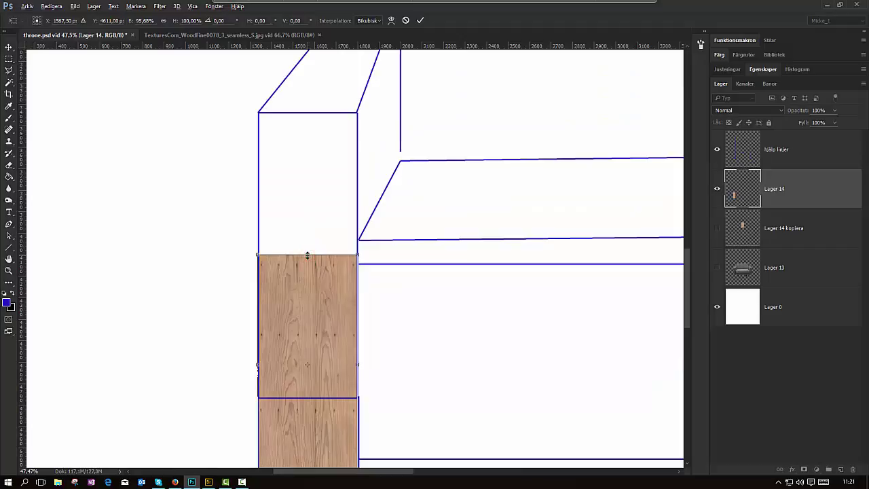
drag(307, 254, 302, 112)
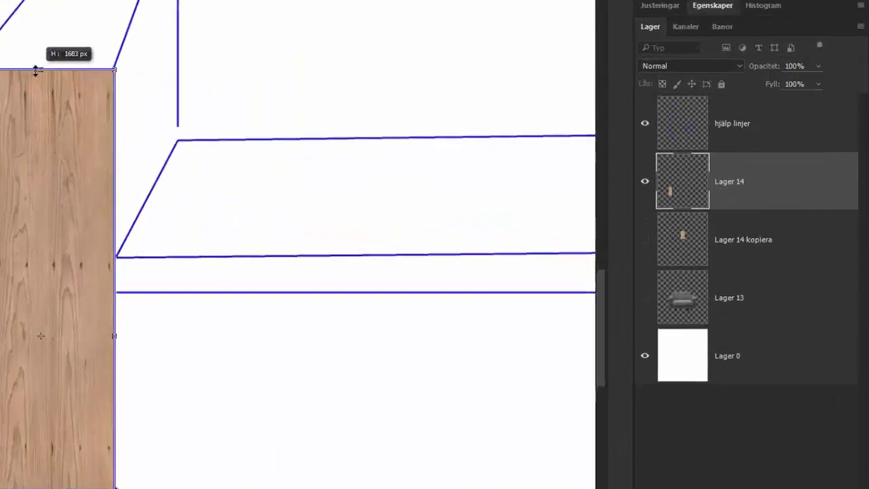
Rename the Lager 14 plank layer to 'front left'
click(594, 170)
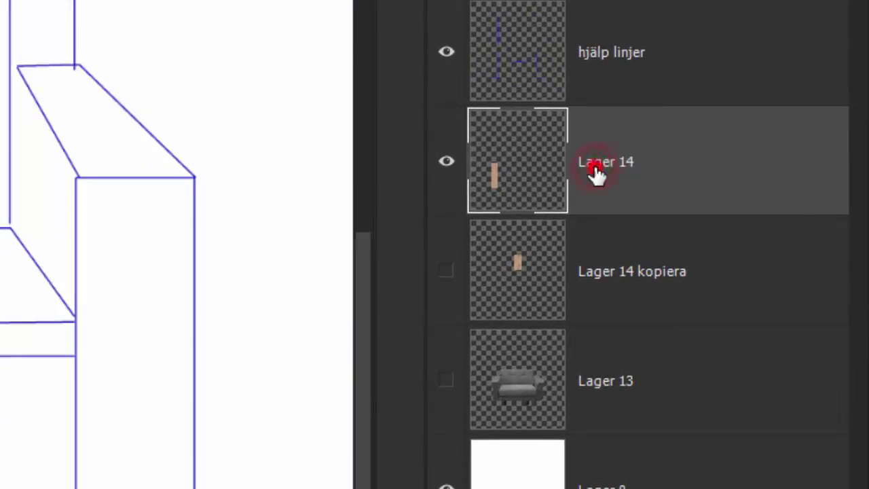
double_click(594, 170)
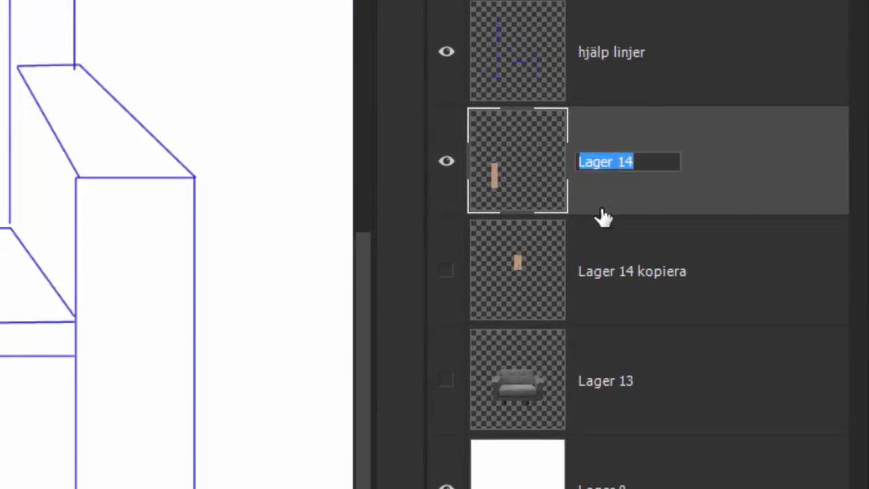
text(fr)
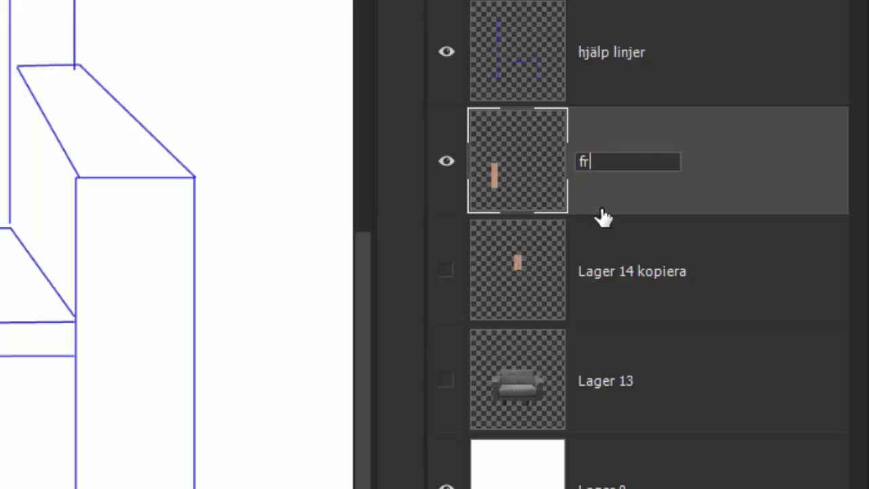
text(ont)
text( lef)
text(t)
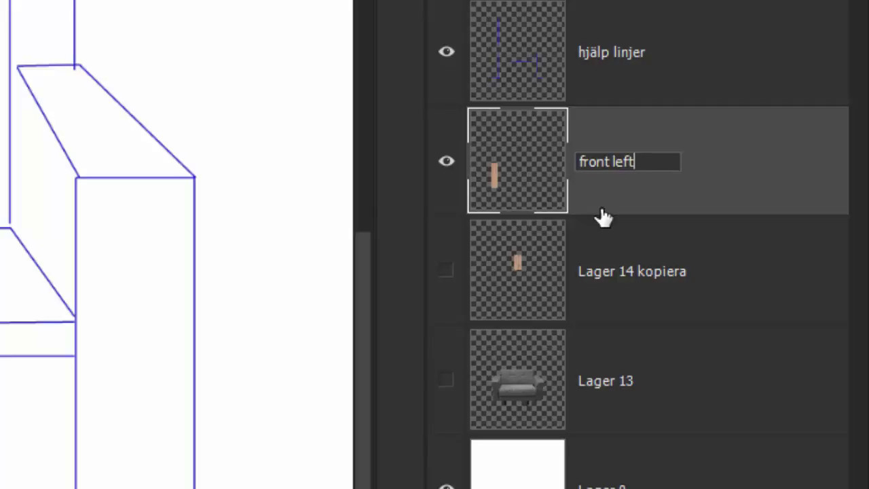
key(Return)
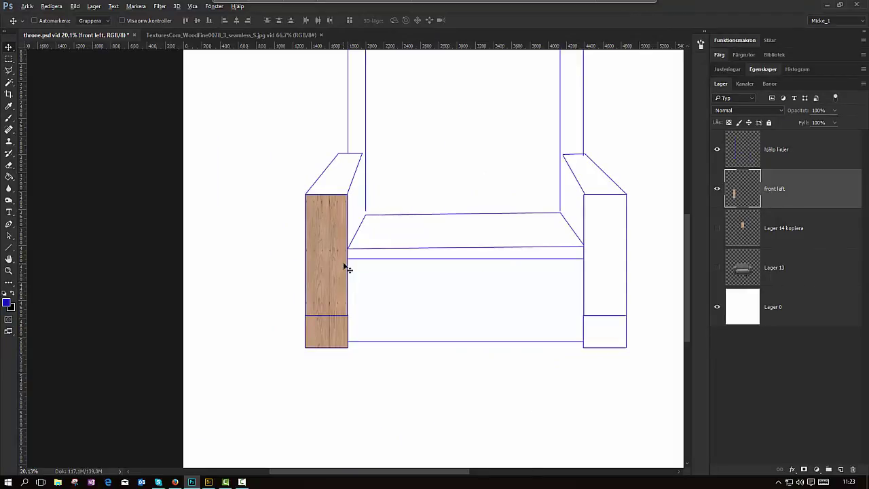
Duplicate the front left plank layer and place the copy on the right armrest front
key(ctrl+j)
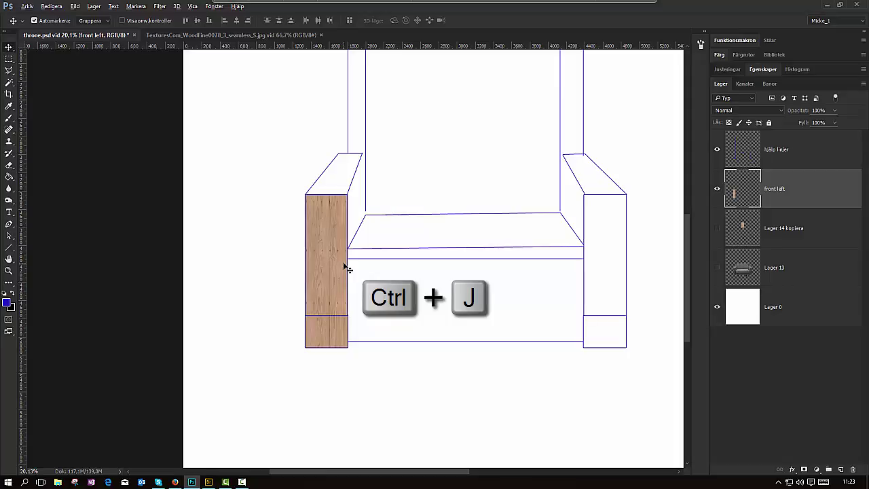
key(ctrl+j)
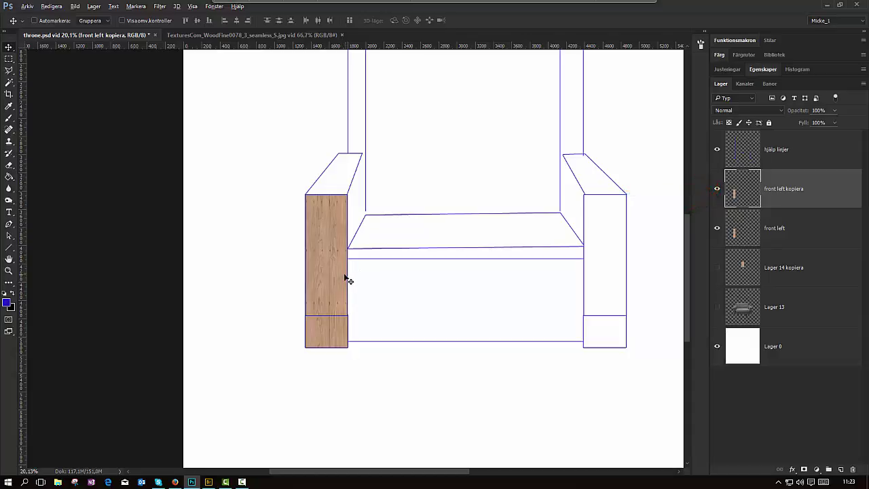
drag(344, 275, 623, 275)
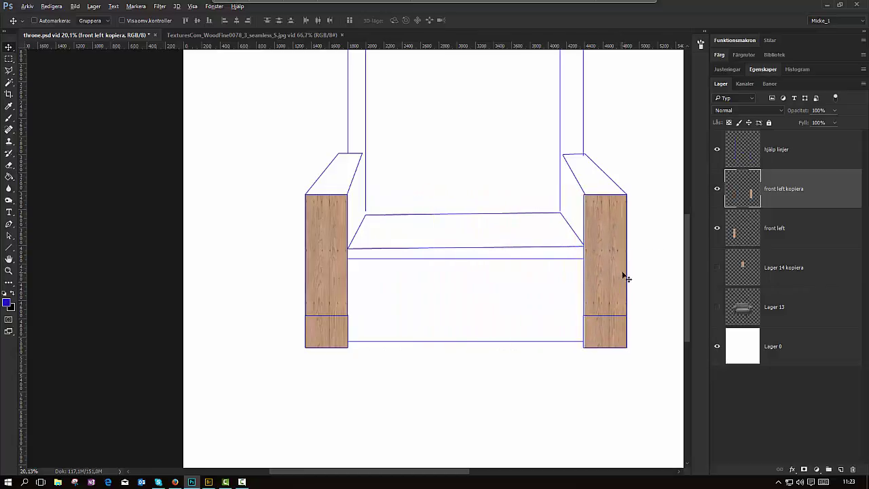
scroll(632, 264, up, 2)
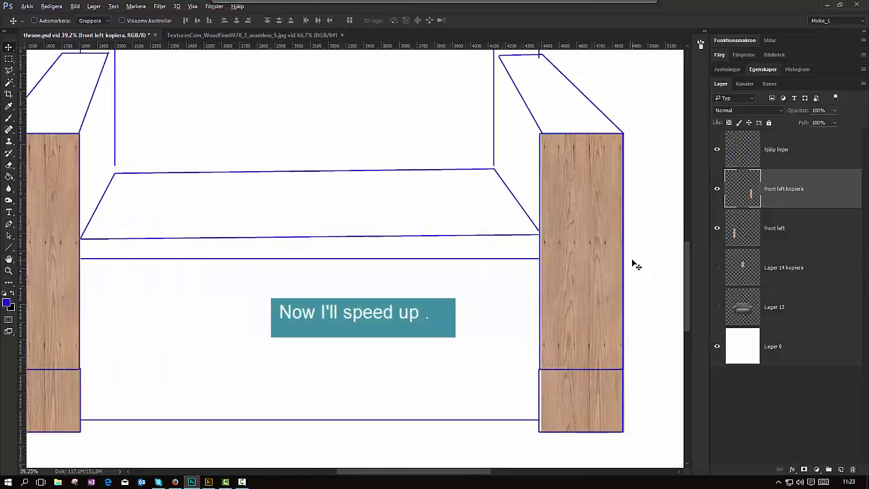
scroll(631, 264, down, 2)
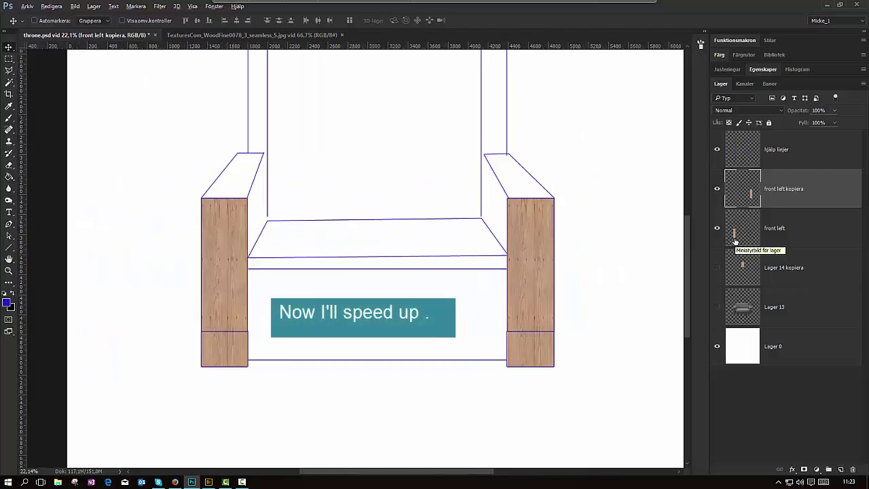
Show and duplicate Lager 14 kopiera, then skew the copy onto the armrest top with Free Transform
click(717, 269)
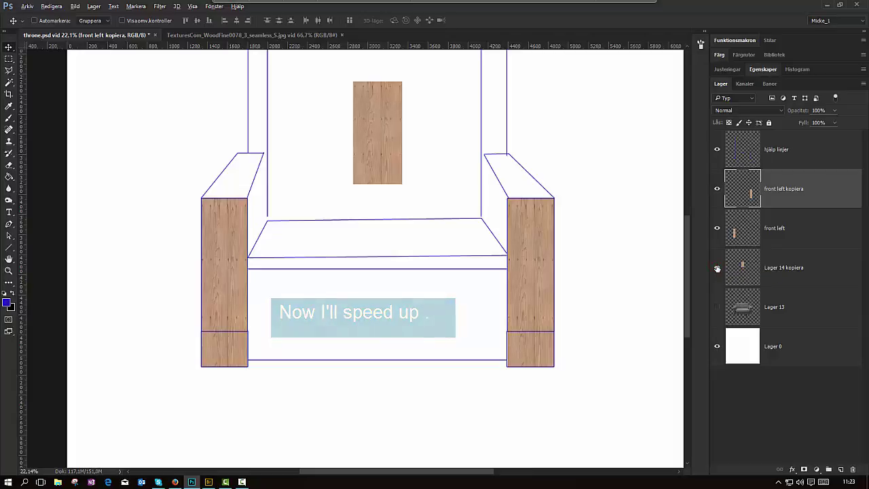
click(781, 268)
key(ctrl+j)
scroll(224, 204, up, 2)
click(51, 6)
click(41, 181)
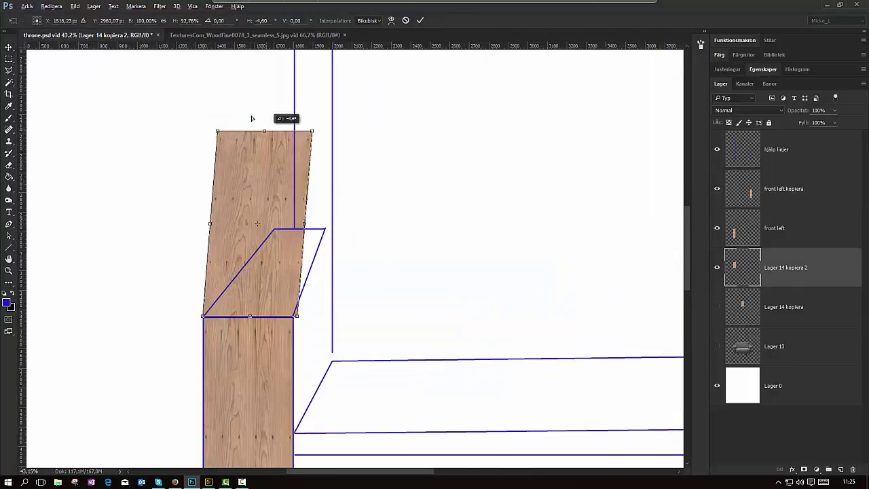
drag(252, 116, 294, 316)
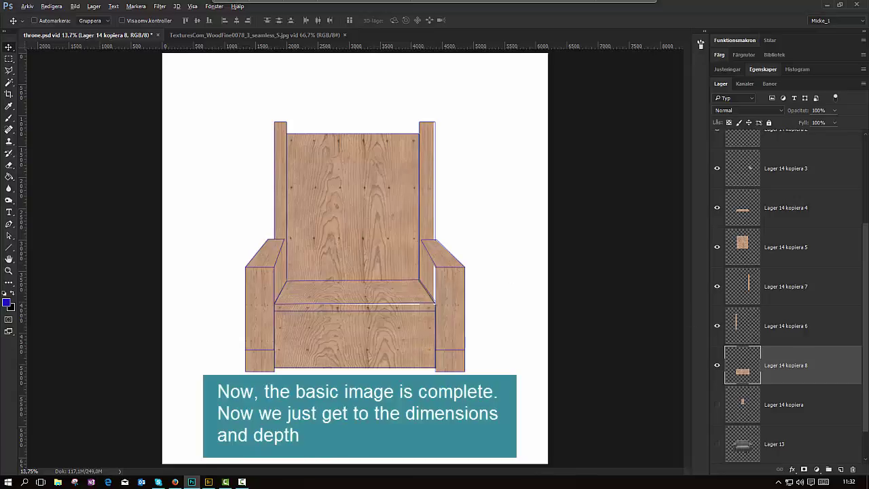
Hide the purple guide lines and pull the seat plank's corner down to close the gap
drag(865, 333, 867, 221)
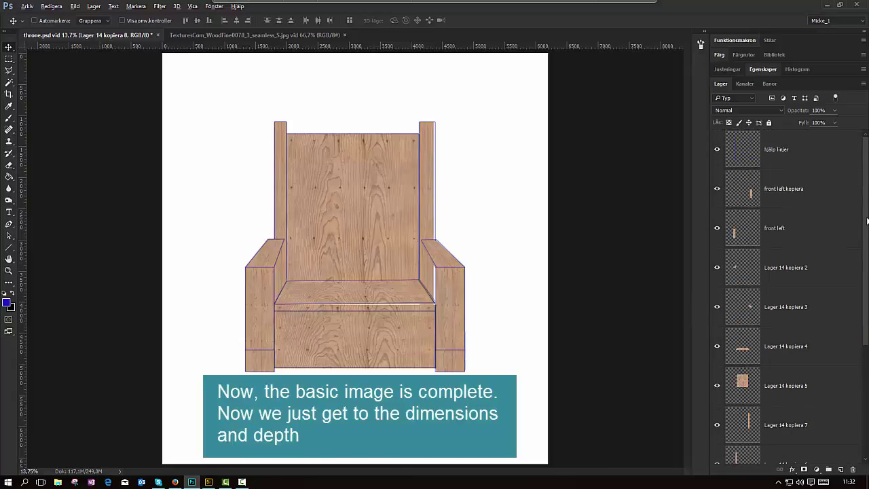
click(716, 150)
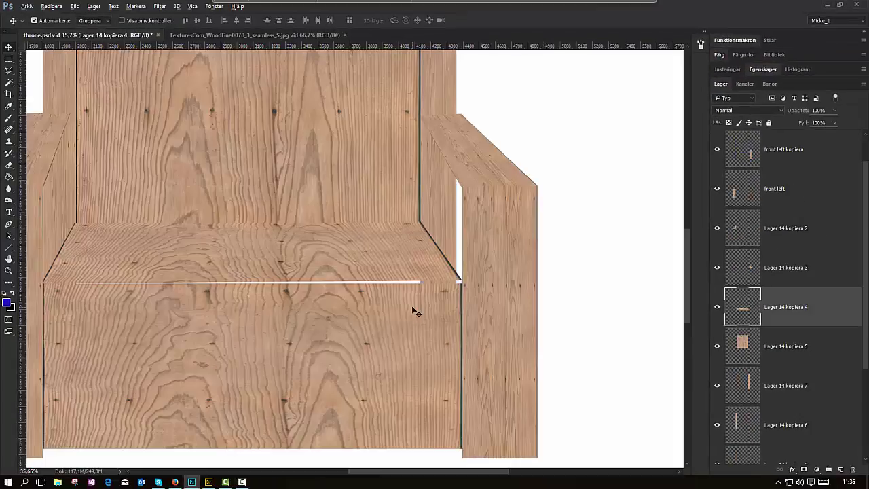
key(ctrl+t)
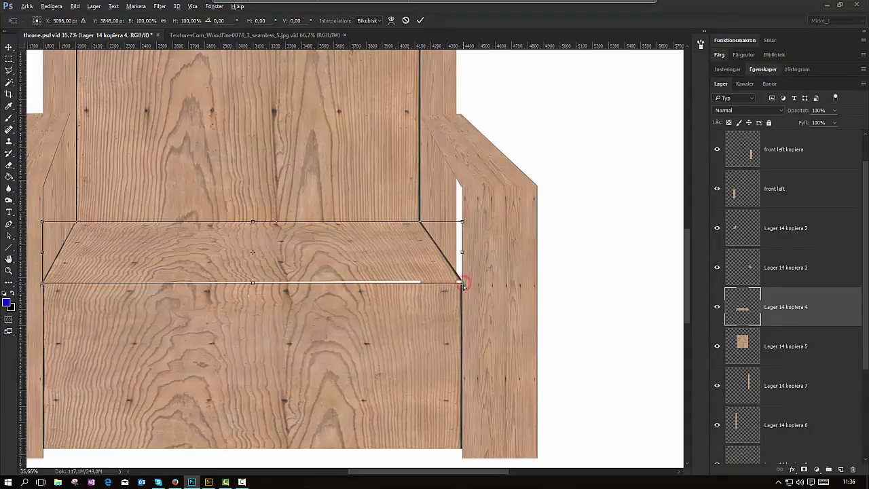
drag(462, 283, 464, 289)
key(Return)
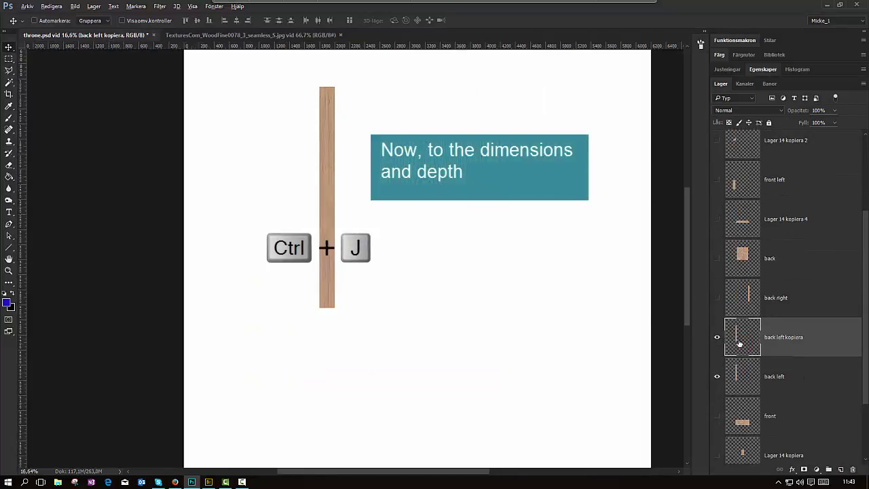
Slide the back left plank copy flush against the original strip
scroll(351, 161, up, 1)
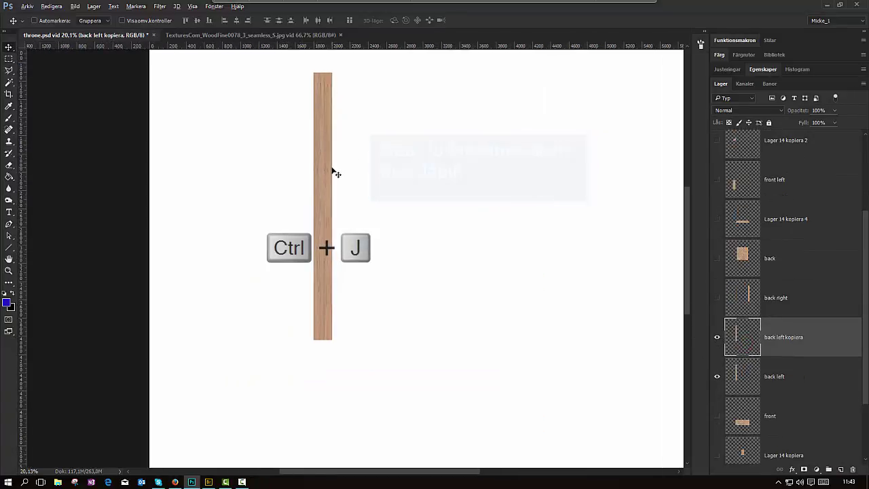
drag(330, 171, 353, 171)
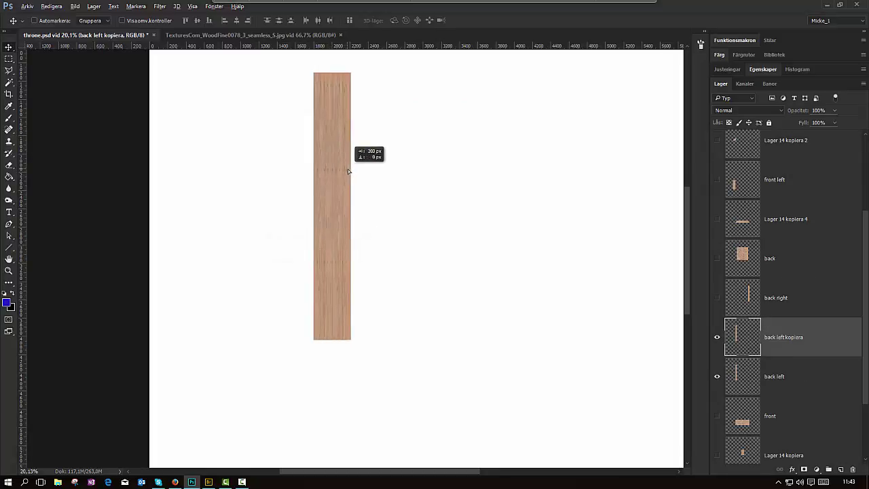
drag(354, 171, 351, 171)
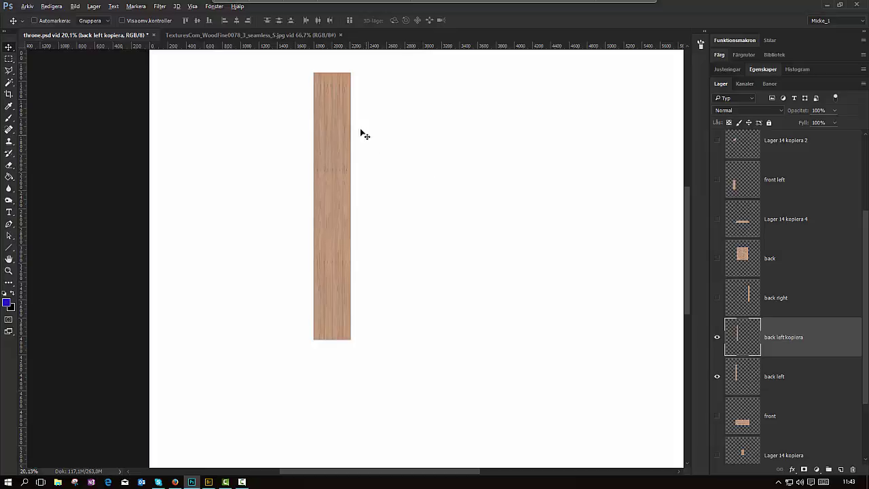
scroll(347, 115, up, 1)
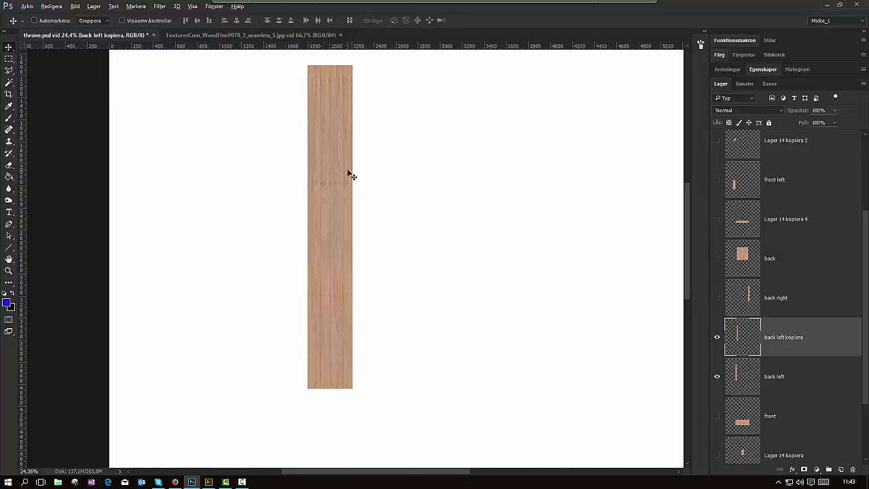
scroll(347, 170, up, 1)
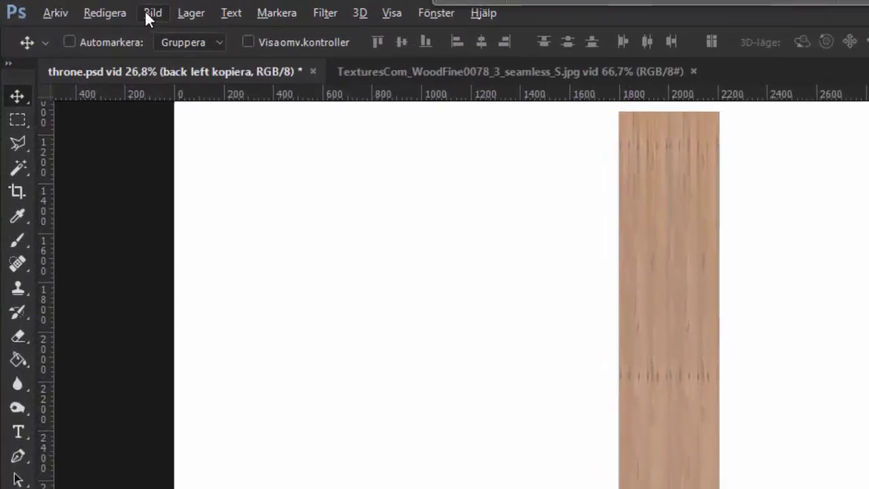
Narrow the copy into a thin strip and slant its top edge down in perspective
click(139, 15)
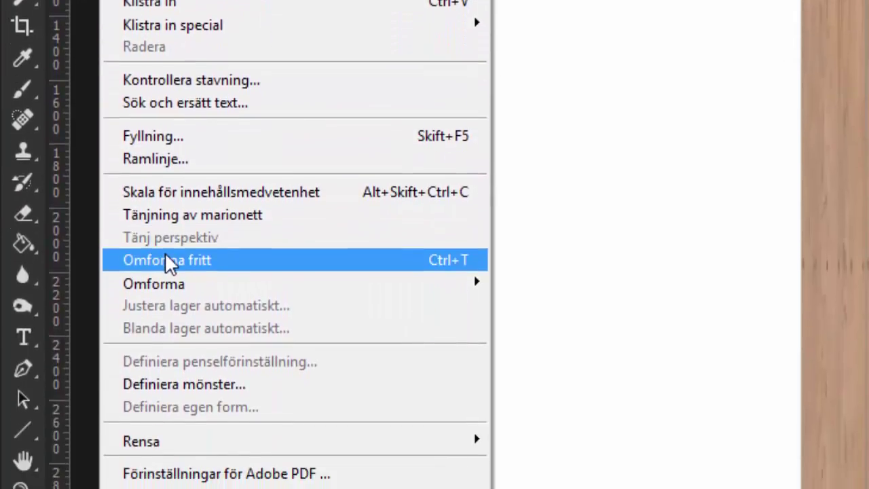
click(166, 258)
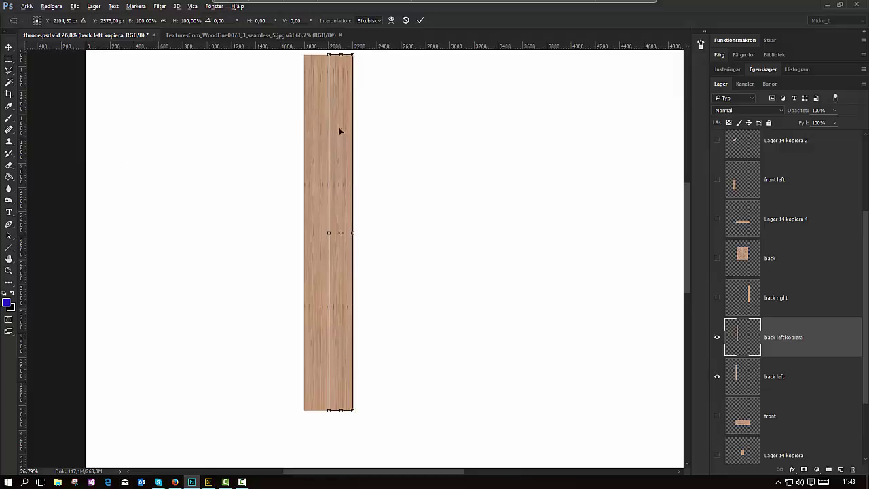
drag(687, 202, 685, 193)
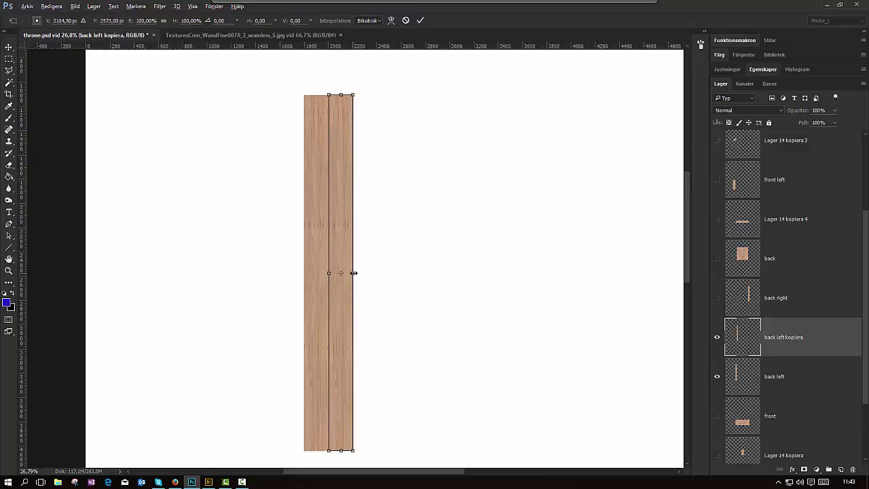
drag(354, 273, 337, 272)
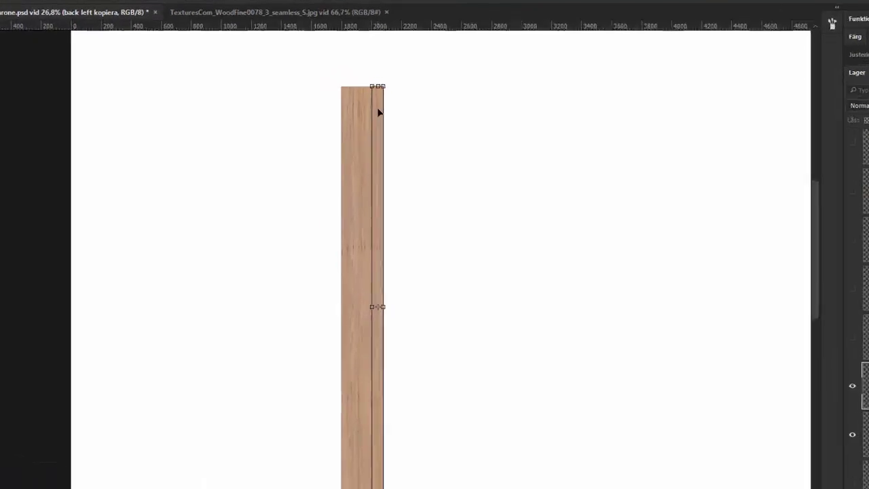
right_click(334, 114)
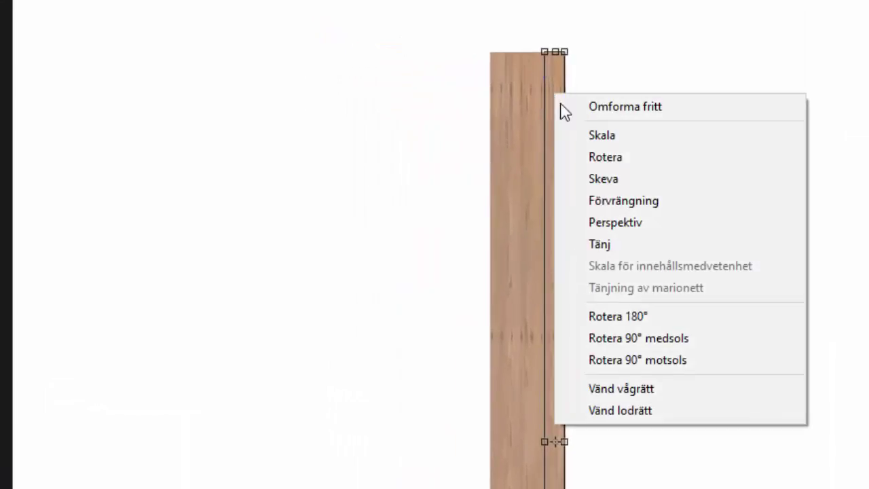
click(687, 226)
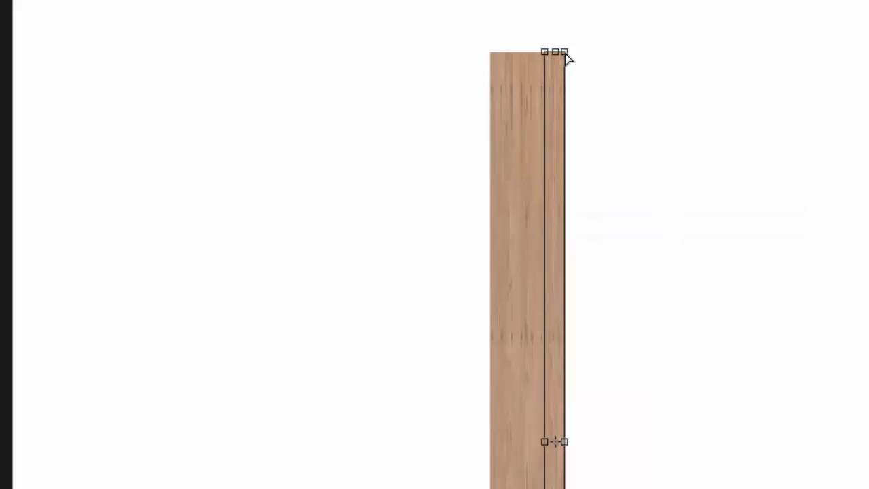
drag(566, 56, 568, 65)
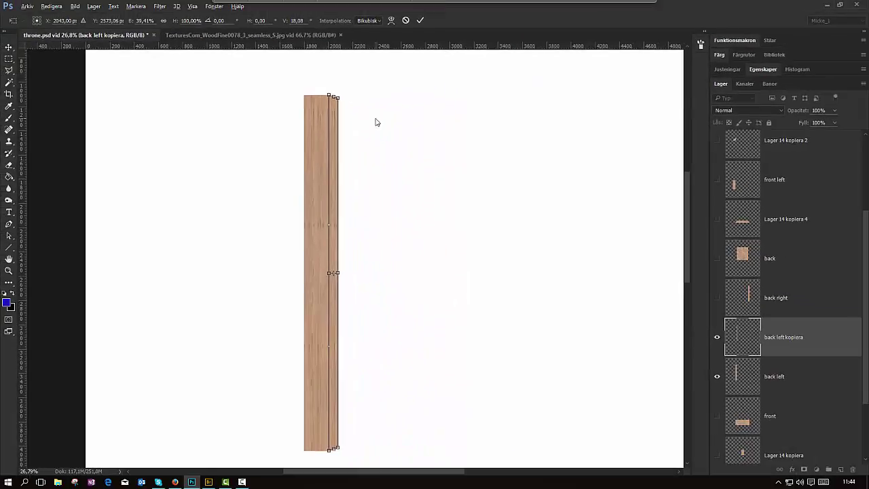
key(Return)
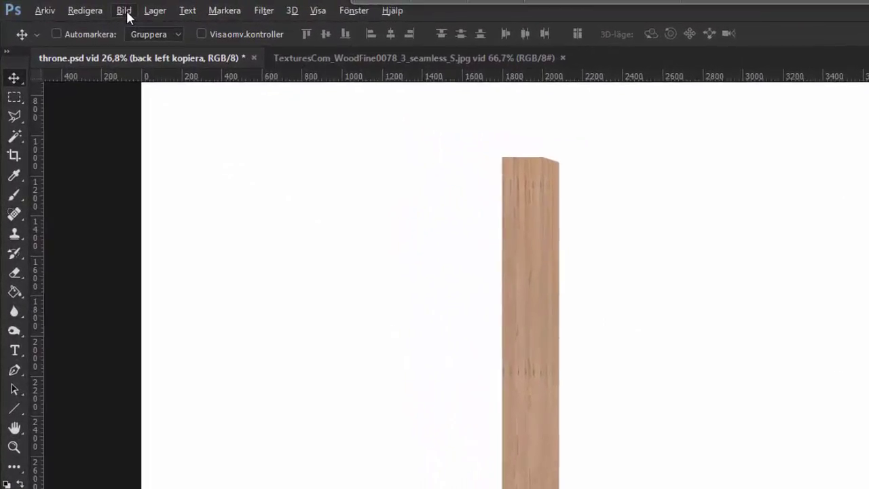
Darken the side strip with a Curves adjustment by pulling an RGB curve point down
click(125, 12)
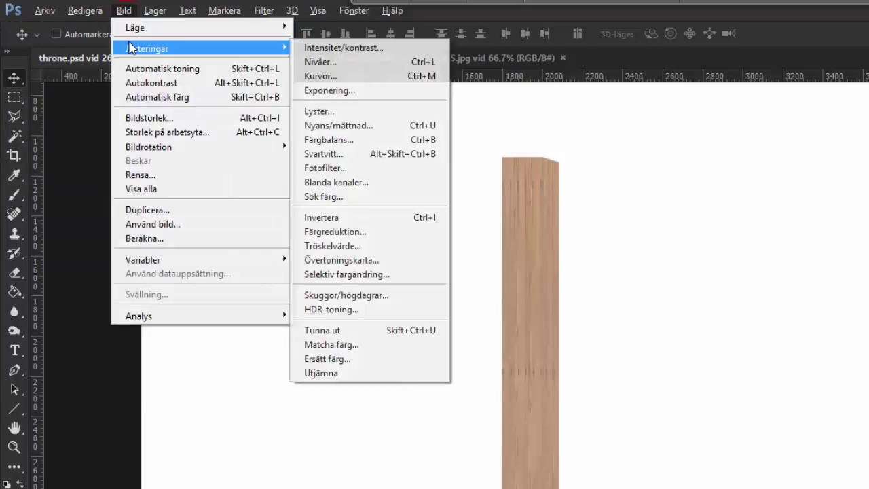
mouse_move(147, 48)
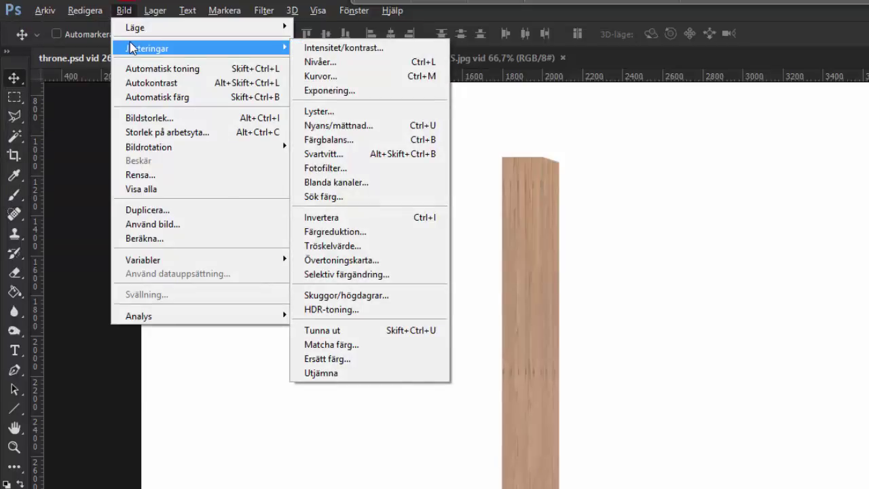
click(384, 76)
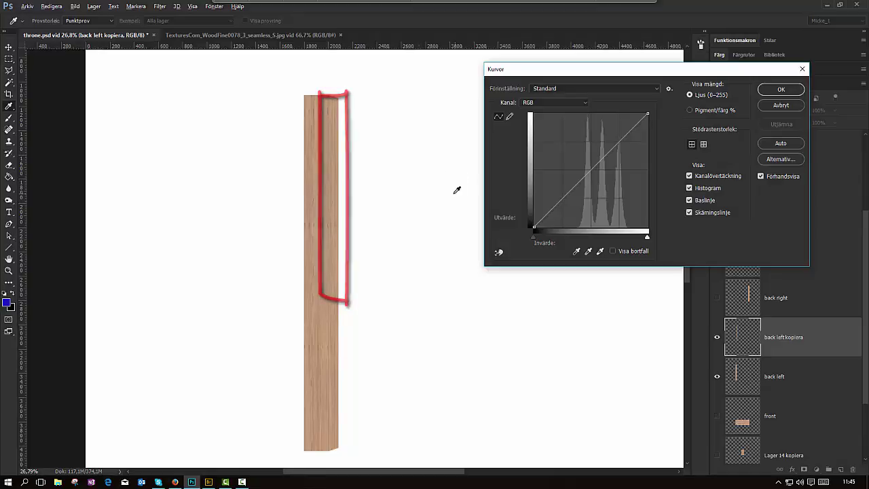
click(591, 169)
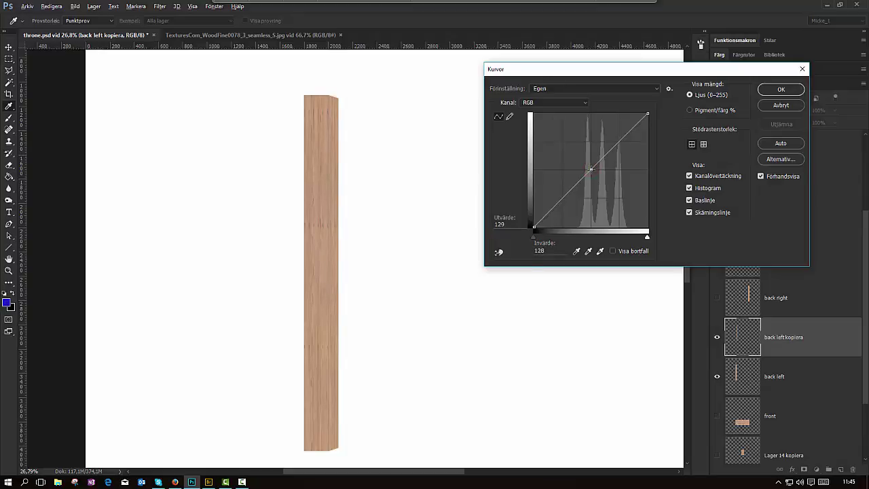
drag(591, 168, 609, 179)
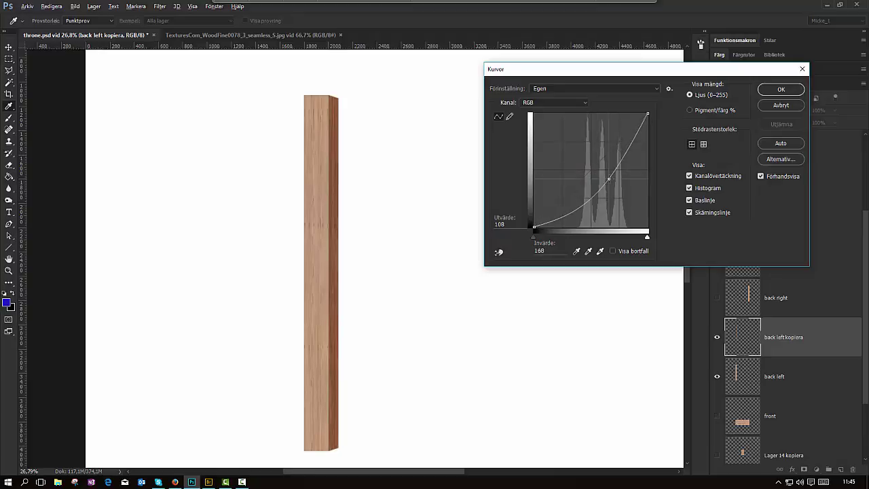
click(780, 89)
scroll(537, 349, down, 1)
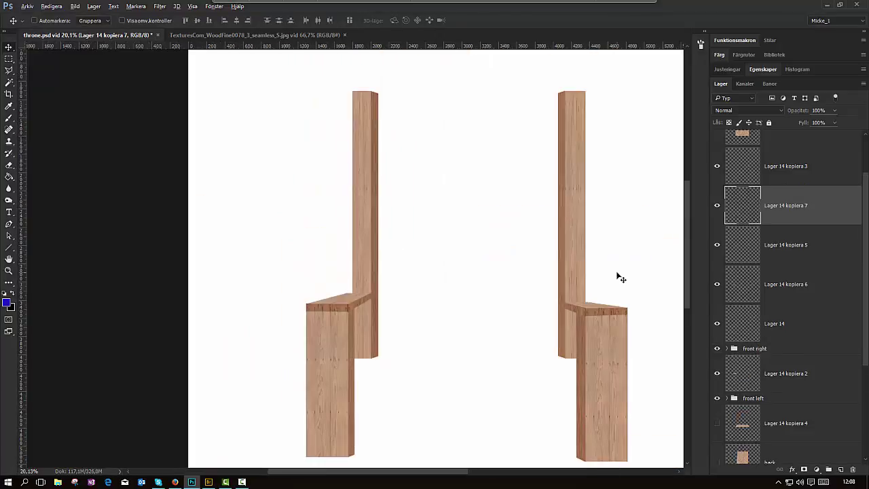
Select seat layers Lager 14 kopiera 4 and Lager 15 and nudge them up twice
scroll(851, 192, up, 1)
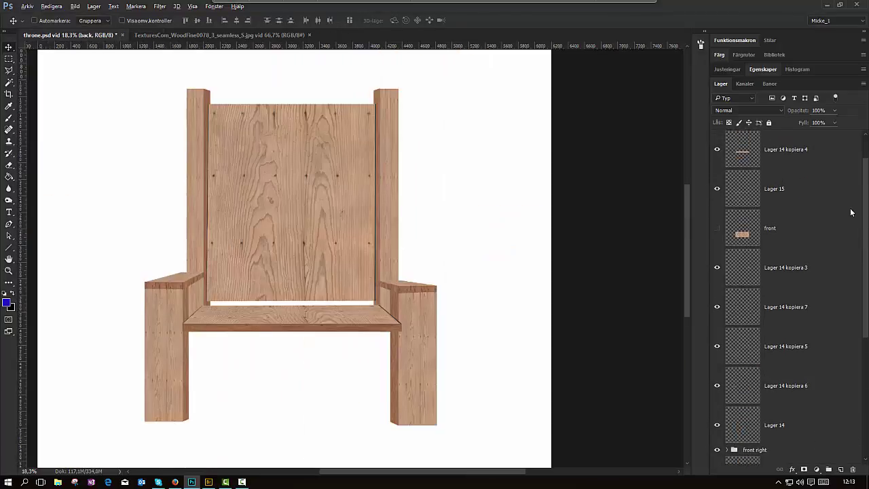
scroll(851, 192, up, 1)
scroll(851, 193, up, 1)
scroll(851, 190, up, 1)
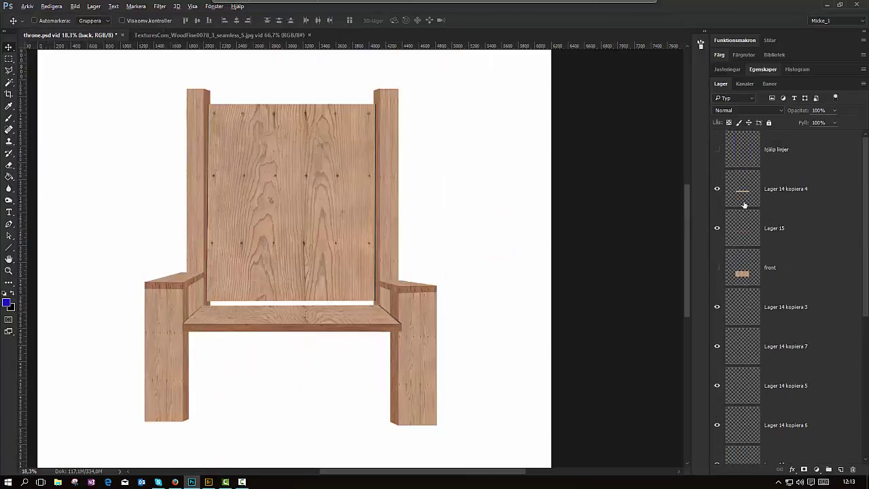
click(826, 202)
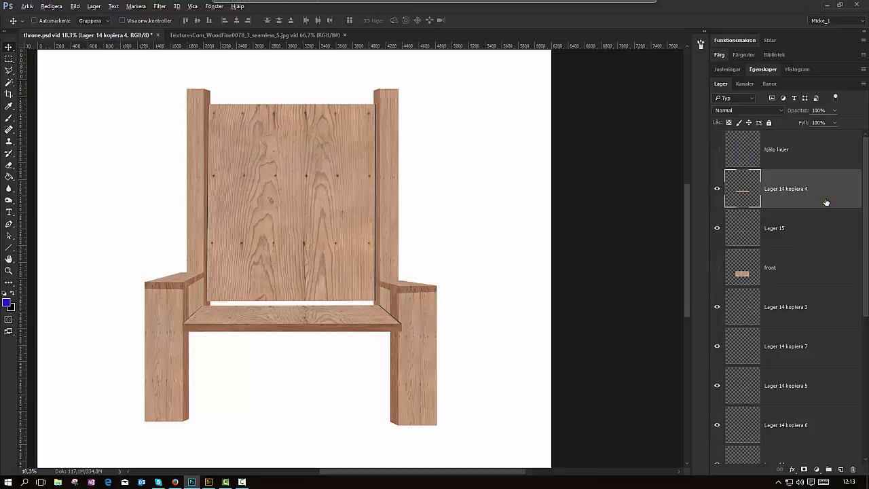
click(717, 190)
shift+click(792, 235)
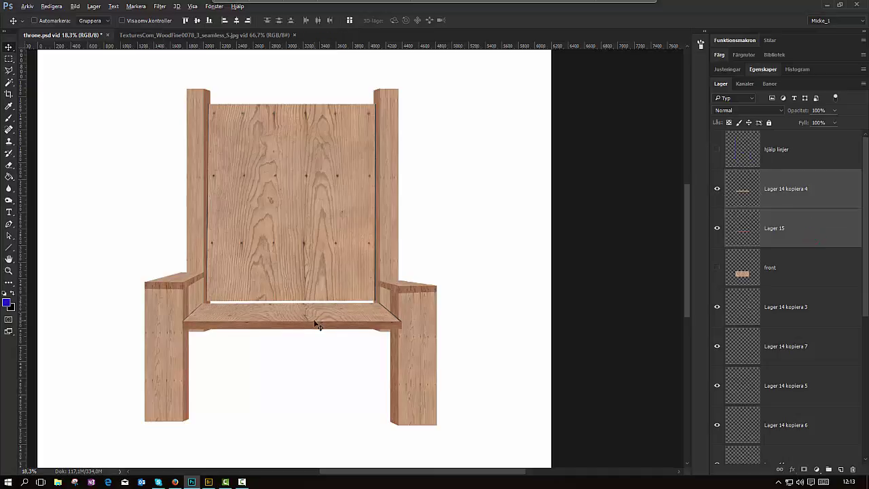
key(Up)
key(Up)
key(Up)
key(Up)
key(Up)
key(Up)
key(Up)
key(Up)
key(Up)
key(Up)
key(Up)
key(Up)
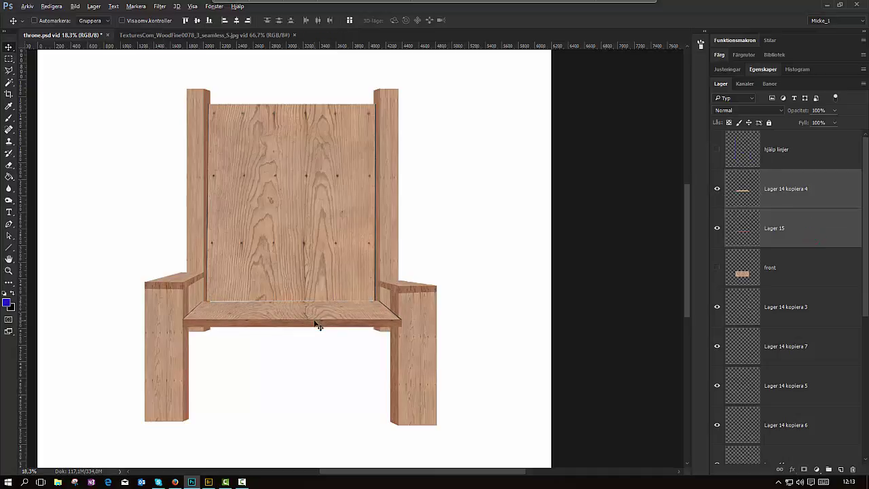
key(Up)
key(Up)
key(Up)
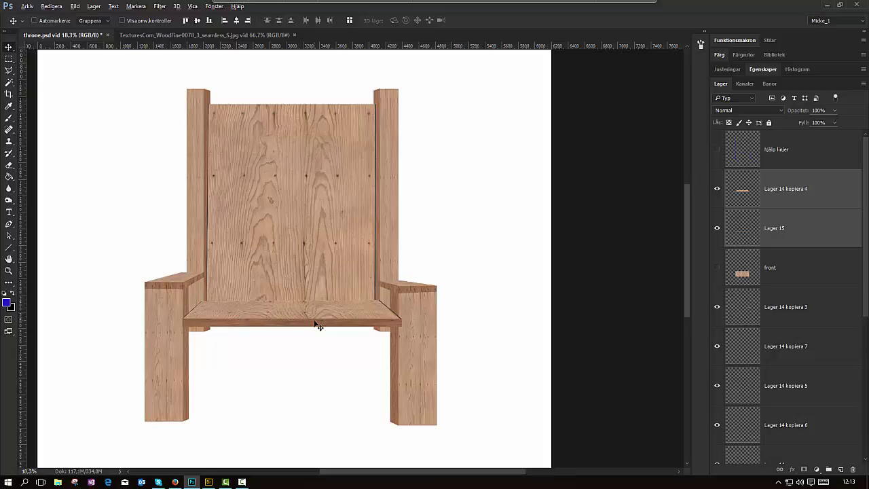
Show the front layer's panel beneath the seat and nudge it up with Shift+Up twice
click(817, 270)
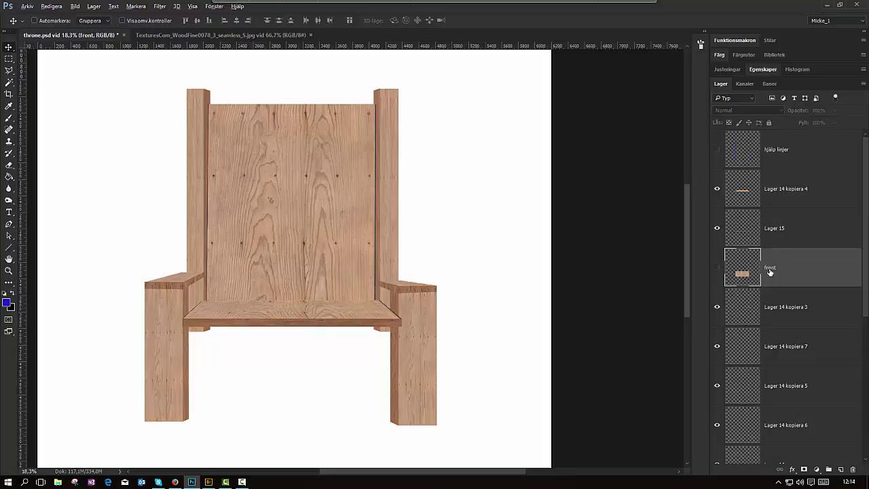
click(717, 271)
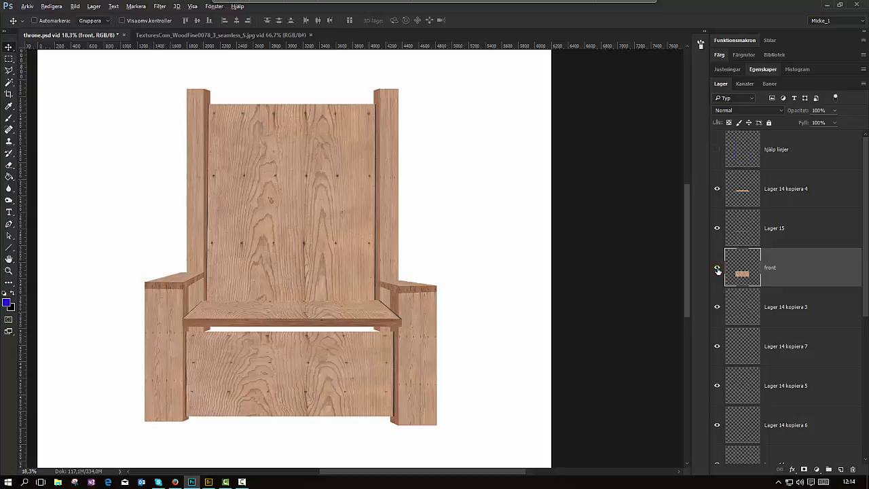
key(shift+Up)
key(shift+Up)
key(shift+Up)
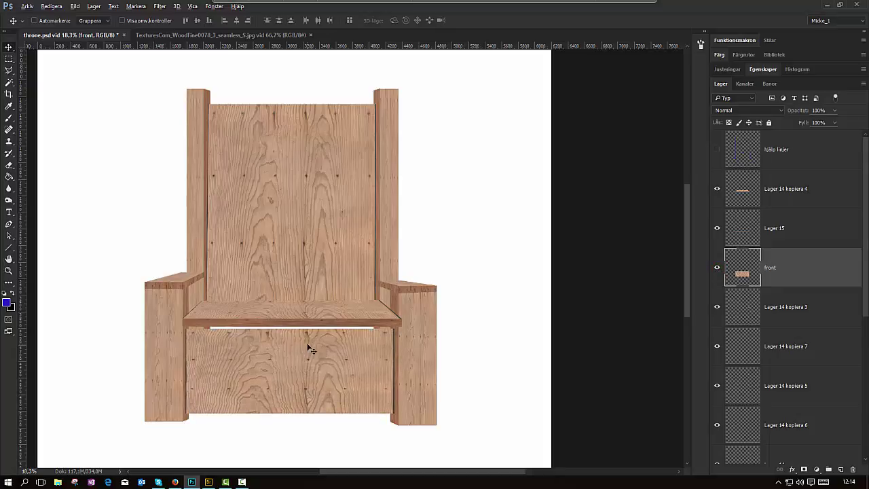
key(shift+Up)
key(shift+Up)
key(shift+Up)
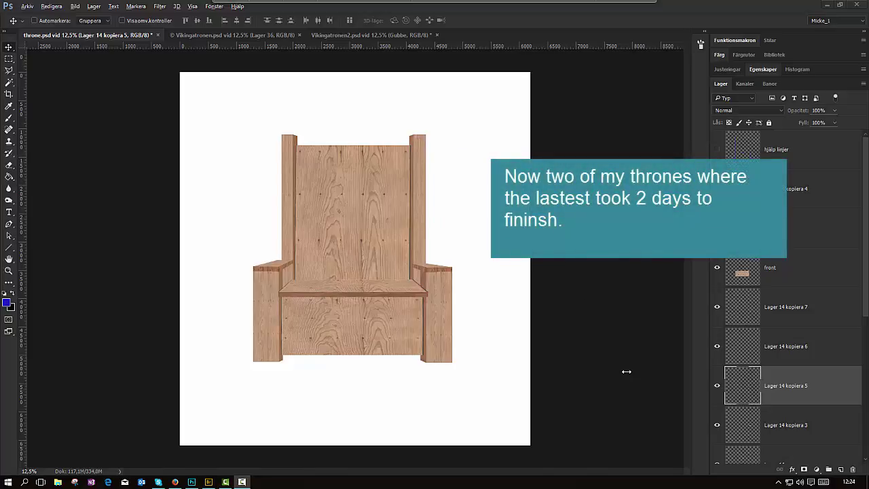
Zoom in and back out on the throne, then switch to the Vikingatronen.psd document
key(ctrl+plus)
key(ctrl+minus)
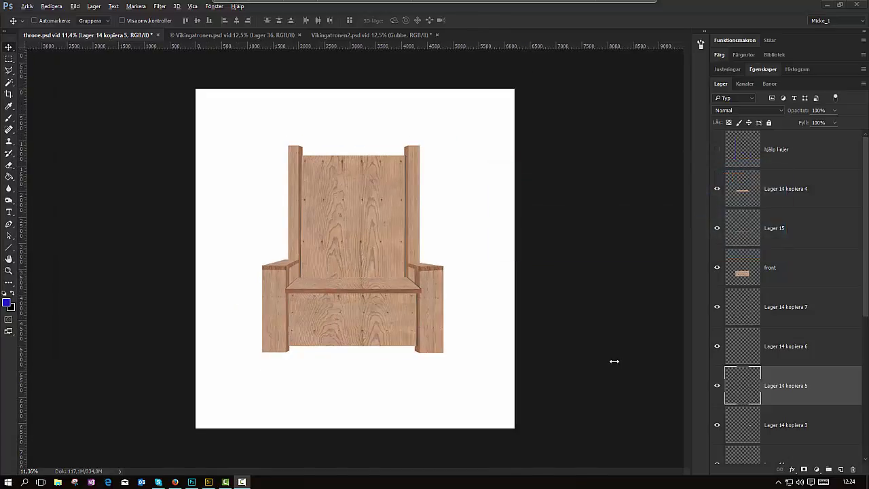
click(234, 34)
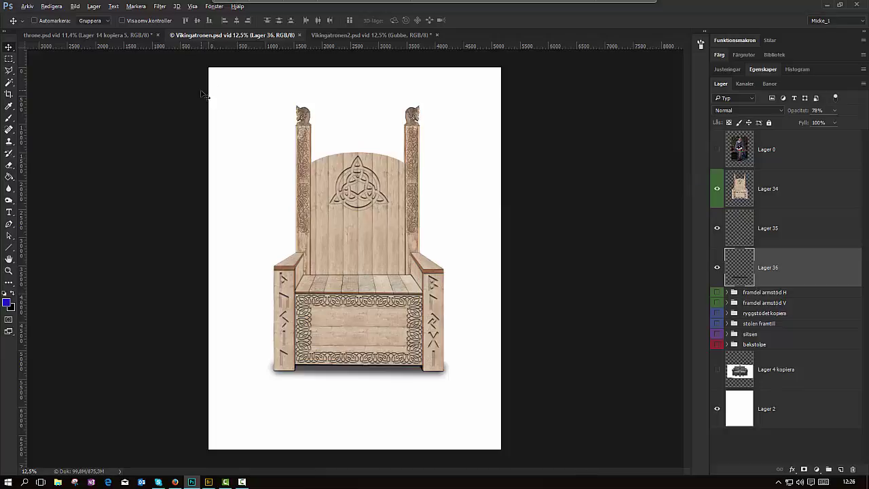
Switch to Vikingatronen2.psd and make the Gubbe group's seated old man visible
click(338, 36)
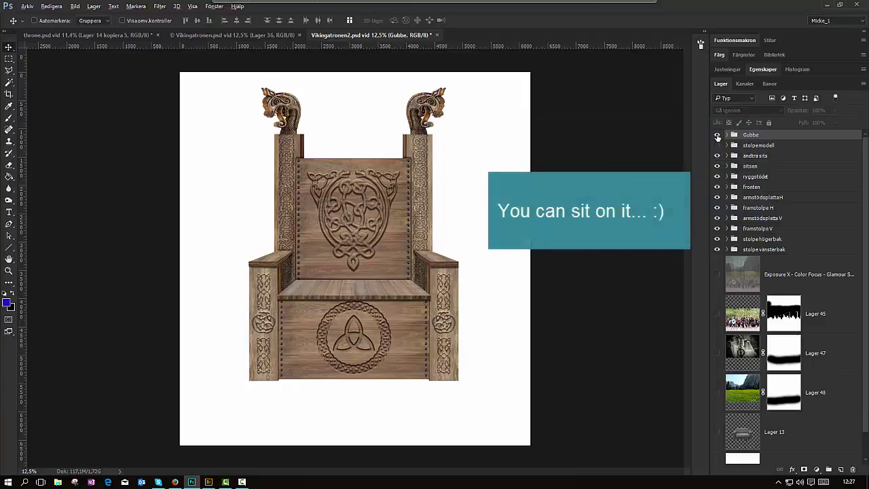
click(717, 135)
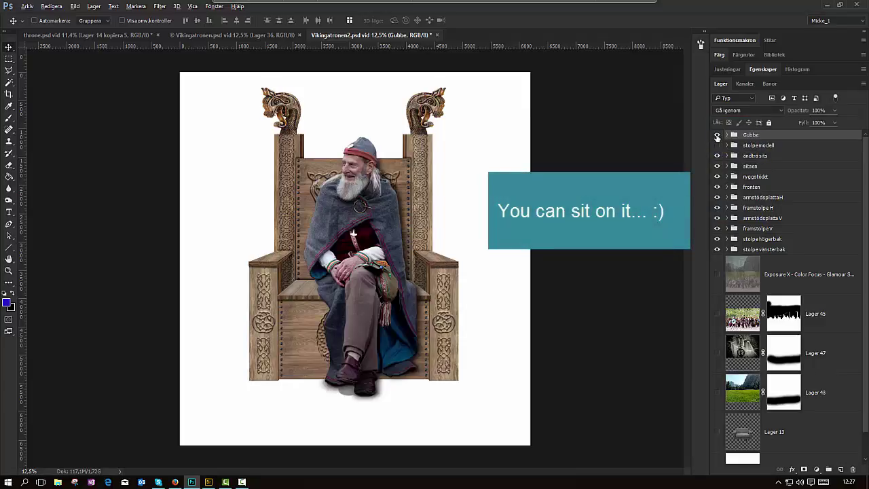